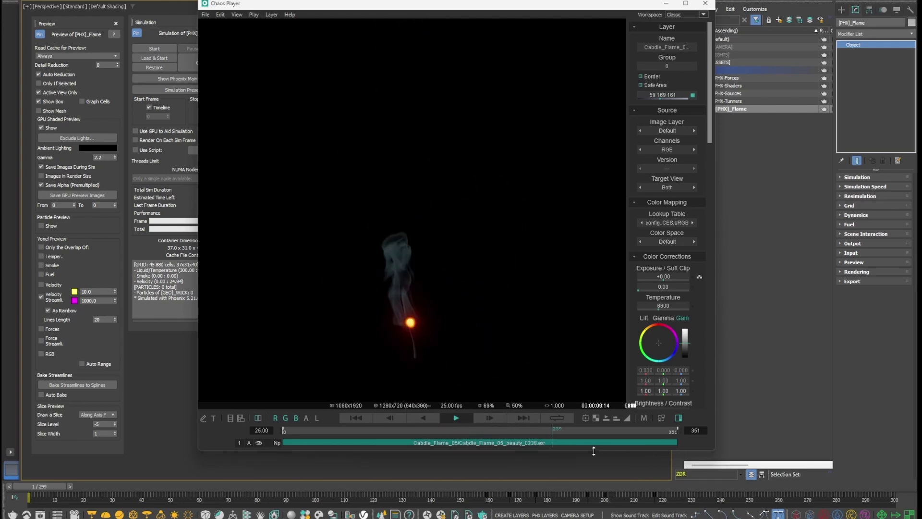
- Return the scene timeline to frame 1 and turn on edged faces in the front view
key("space")
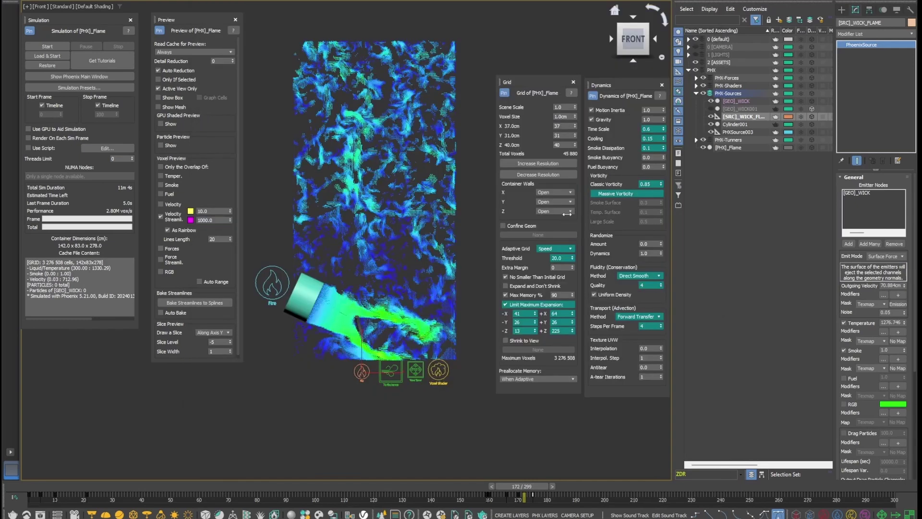
left_click(28, 484)
scroll(363, 329, "up", 8)
key("F4")
scroll(399, 332, "down", 5)
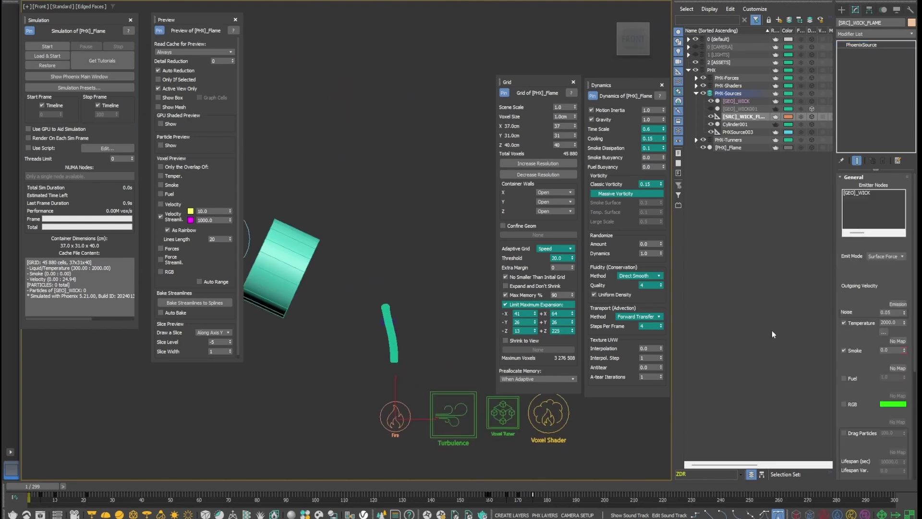
- Set the wick flame source's Smoke to 0.6 at frame 22
double_click(891, 322)
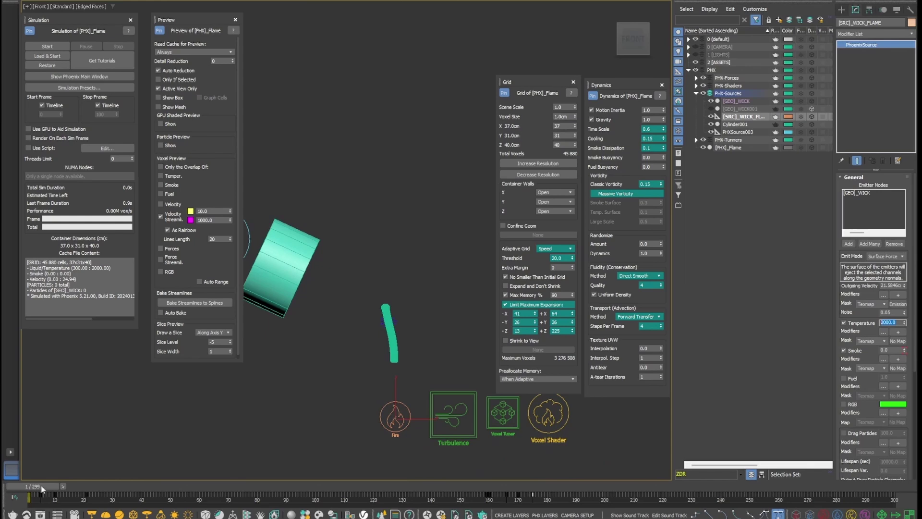
left_click_drag(42, 489, 108, 489)
double_click(888, 350)
type("0.6")
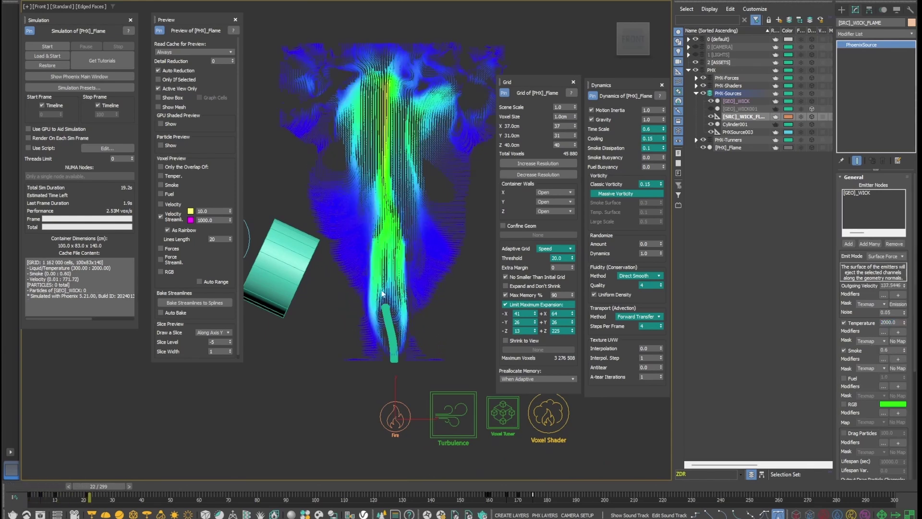
- Examine the cylinder's fire source settings down to its Polygon ID, and scrub to frame 169 to view its velocity
middle_click_drag(316, 264, 418, 281)
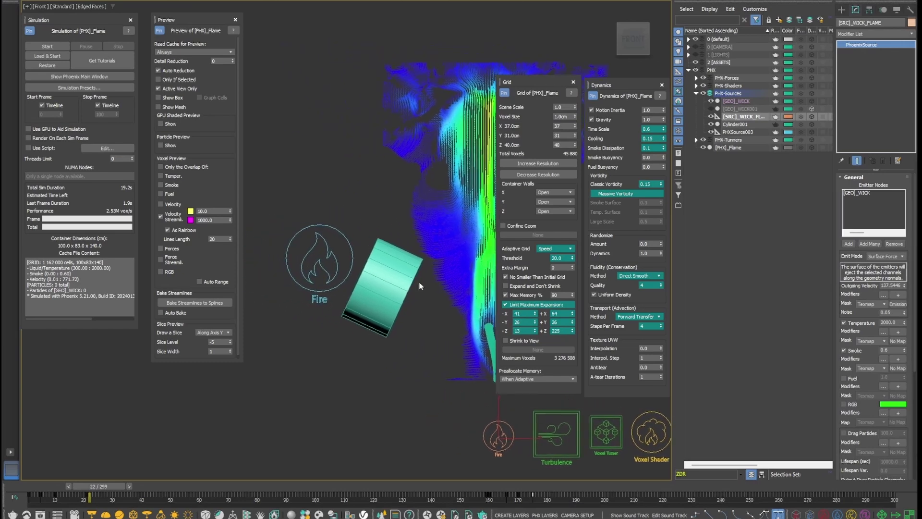
left_click(328, 306)
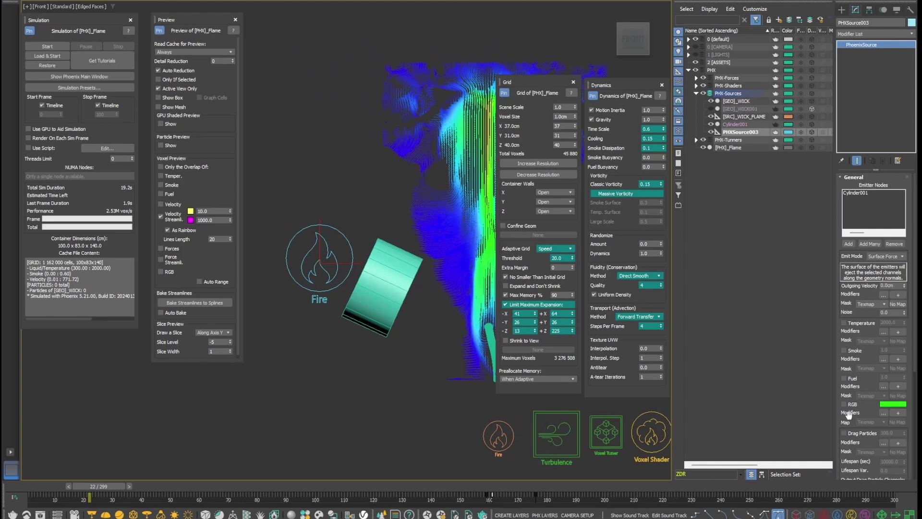
scroll(848, 425, "down", 5)
left_click(886, 466)
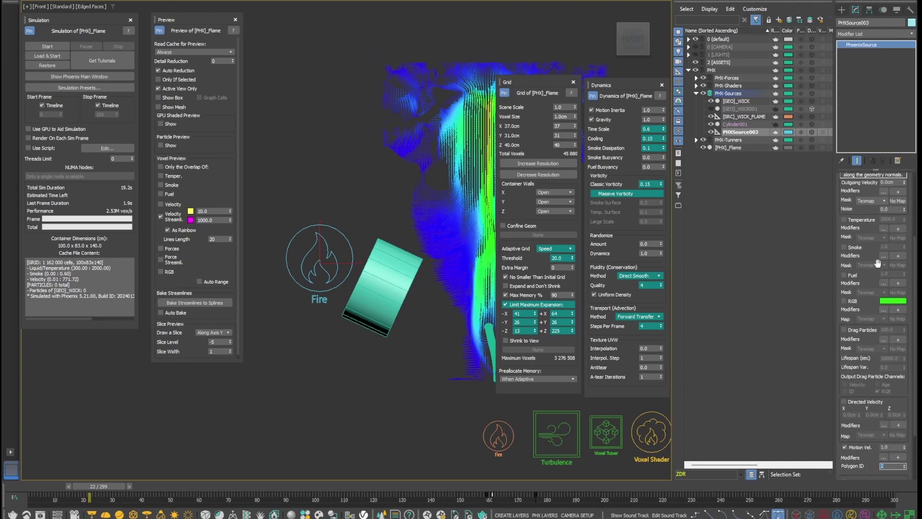
scroll(855, 211, "up", 3)
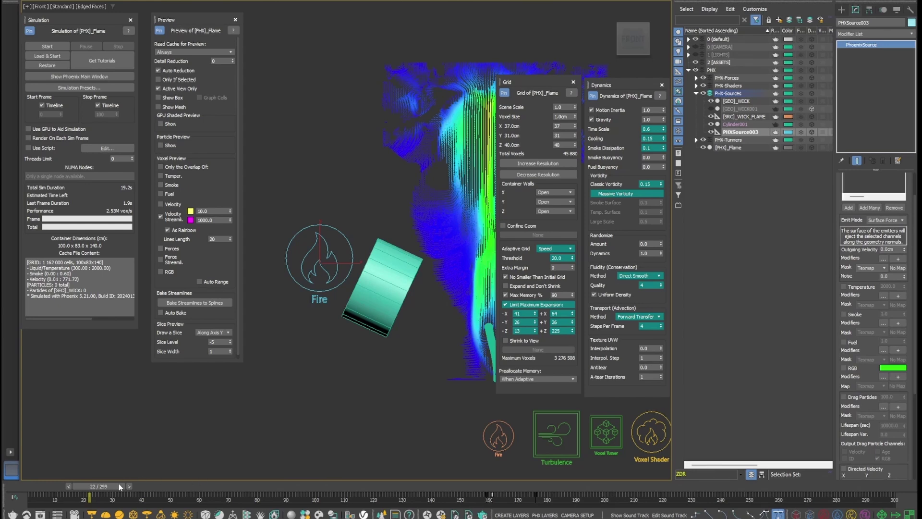
left_click_drag(105, 485, 522, 487)
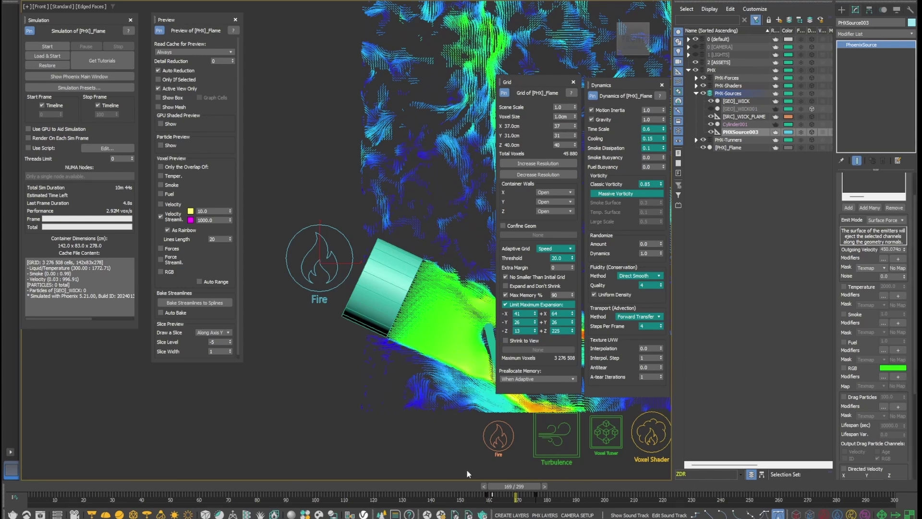
- Open the wick flame source's temperature curve and examine its falloff between about frames 160 and 175
left_click_drag(519, 459, 520, 459)
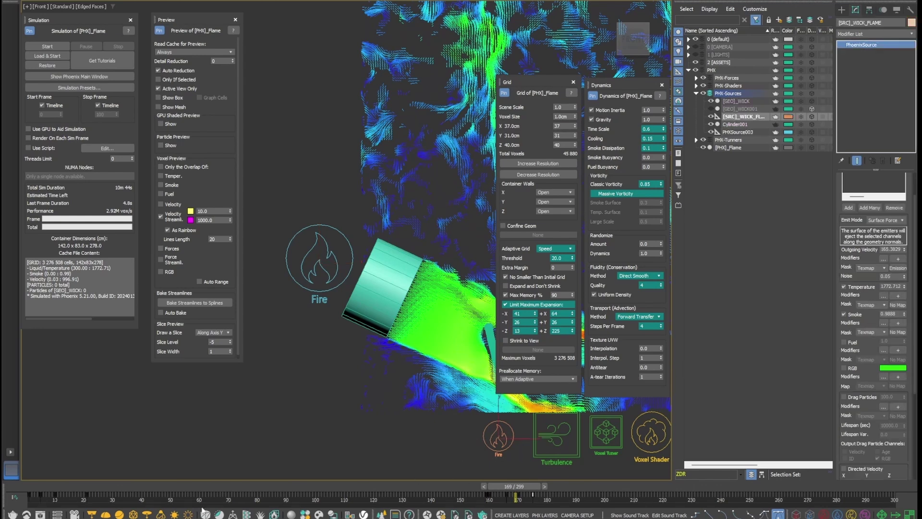
left_click(14, 496)
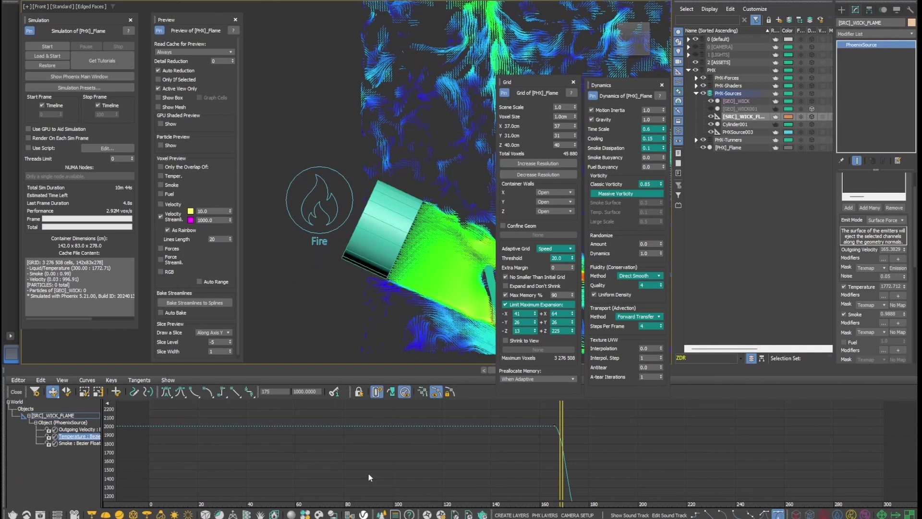
middle_click_drag(574, 431, 602, 468, "ctrl+alt")
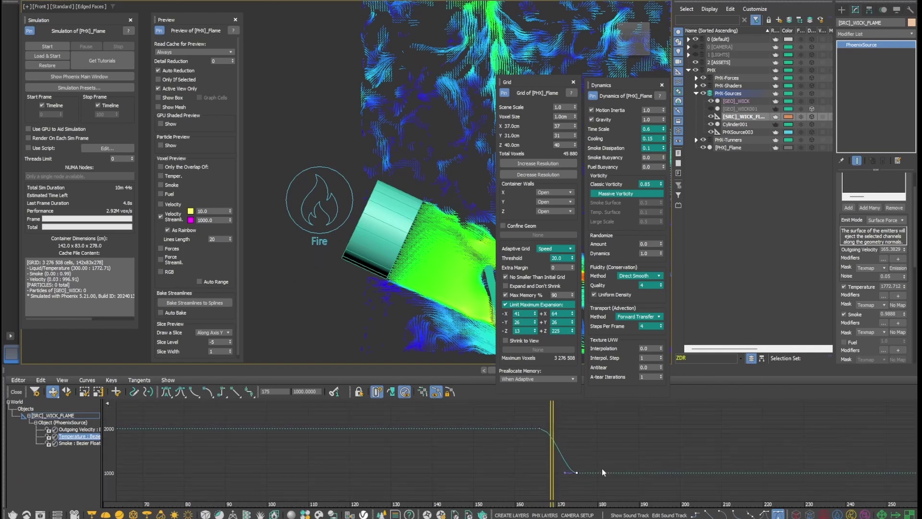
left_click(316, 392)
middle_click_drag(486, 334, 376, 282)
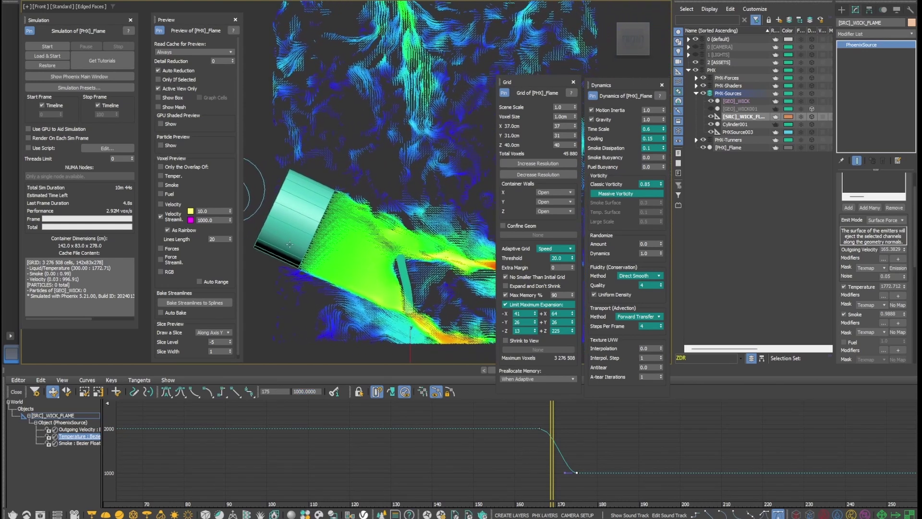
- Switch the voxel preview from velocity streamlines to temperature with a lower limit of 900, and scrub to about frame 212
left_click(174, 216)
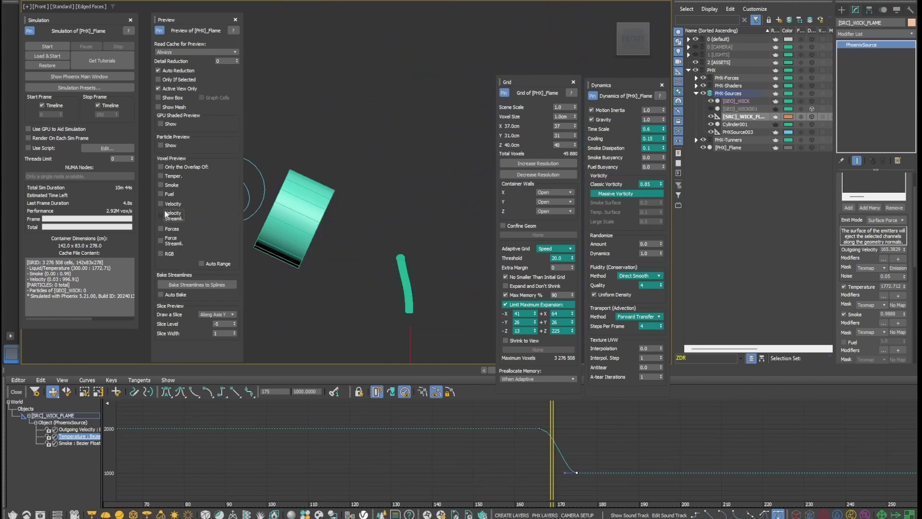
left_click(169, 176)
left_click_drag(551, 421, 588, 420)
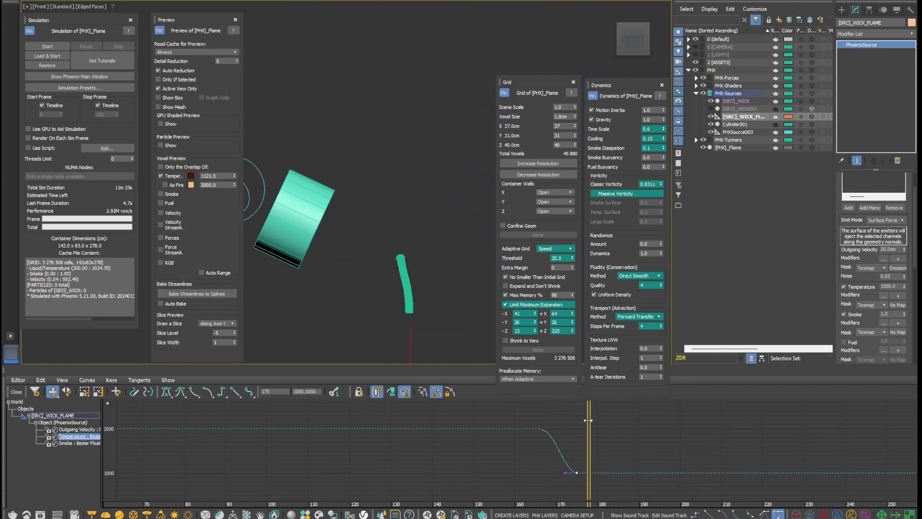
double_click(221, 175)
key("Return")
left_click_drag(588, 428, 734, 443)
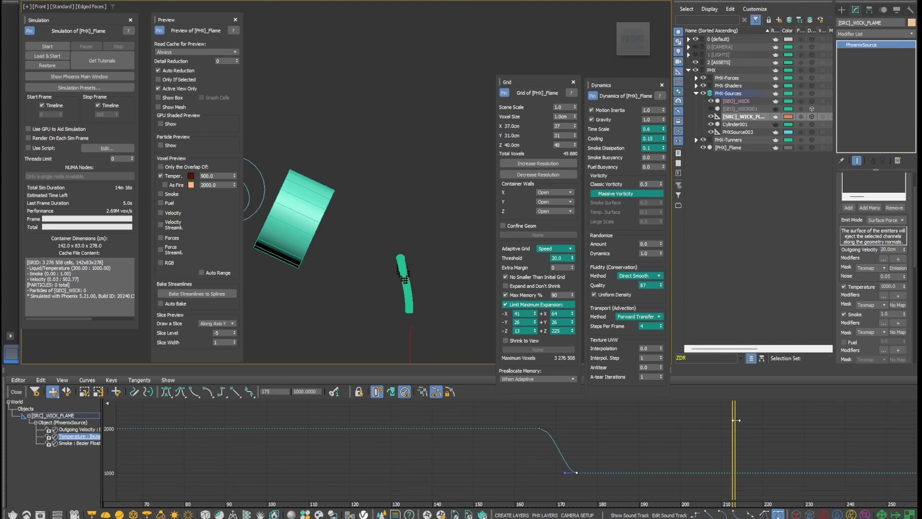
- Compare the [PHX]_Flame volumetric fire curve with the cached temperature range at frame 140 and about frame 192
left_click(730, 147)
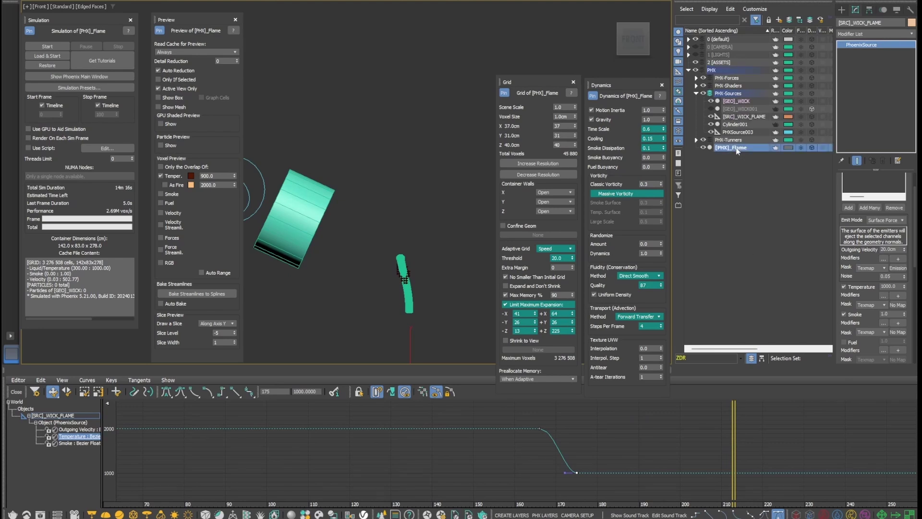
scroll(845, 351, "down", 3)
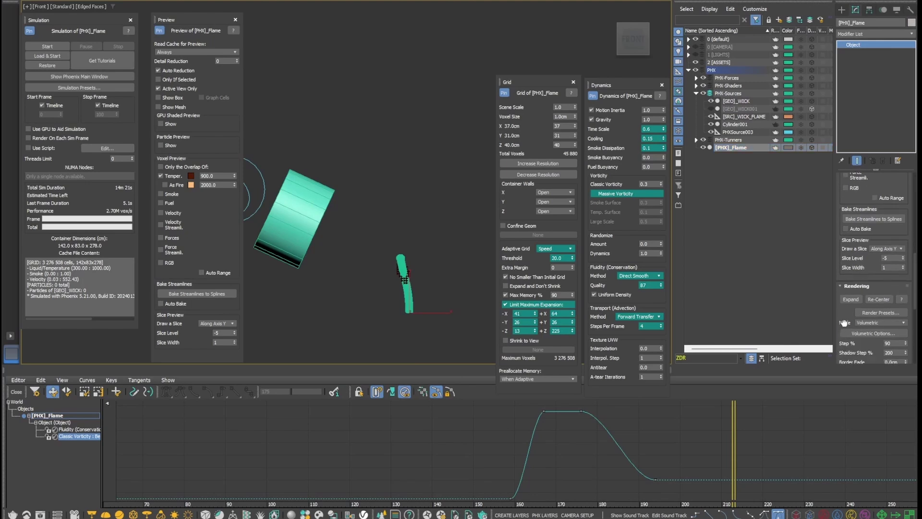
left_click(863, 316)
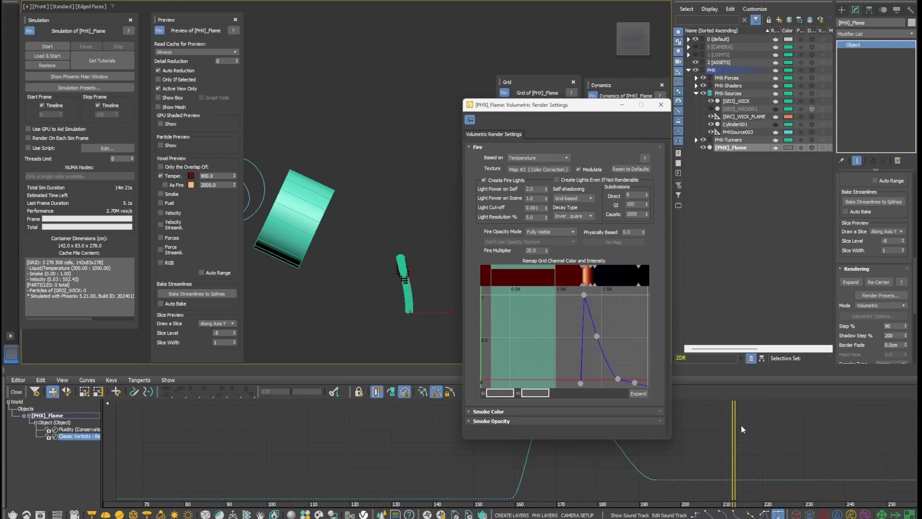
left_click_drag(731, 424, 432, 443)
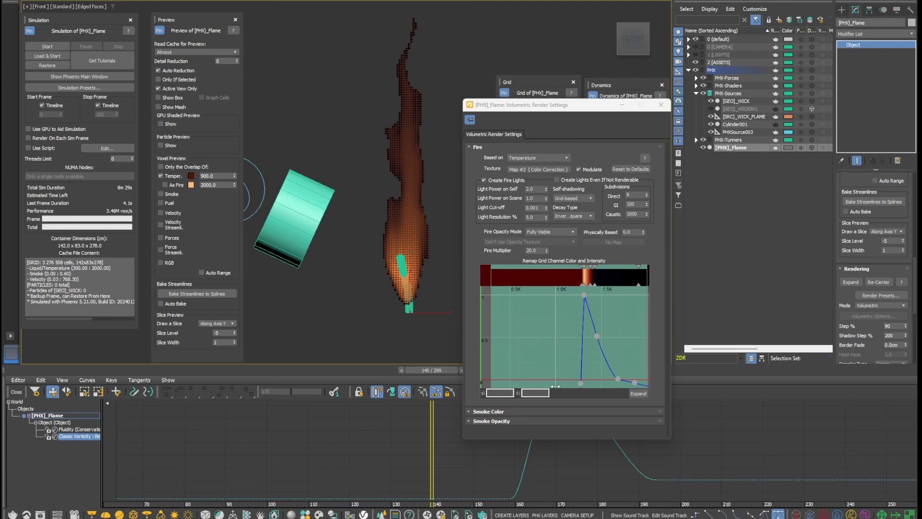
left_click_drag(431, 452, 647, 453)
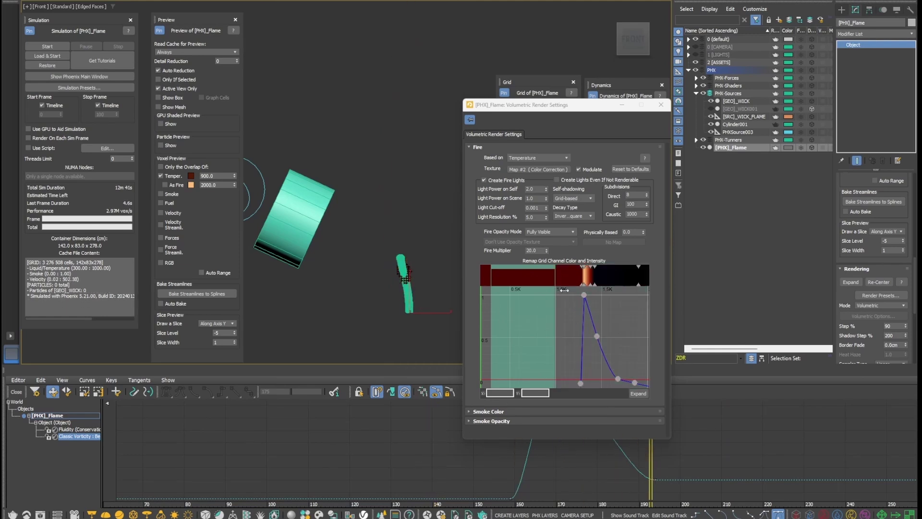
left_click(584, 295)
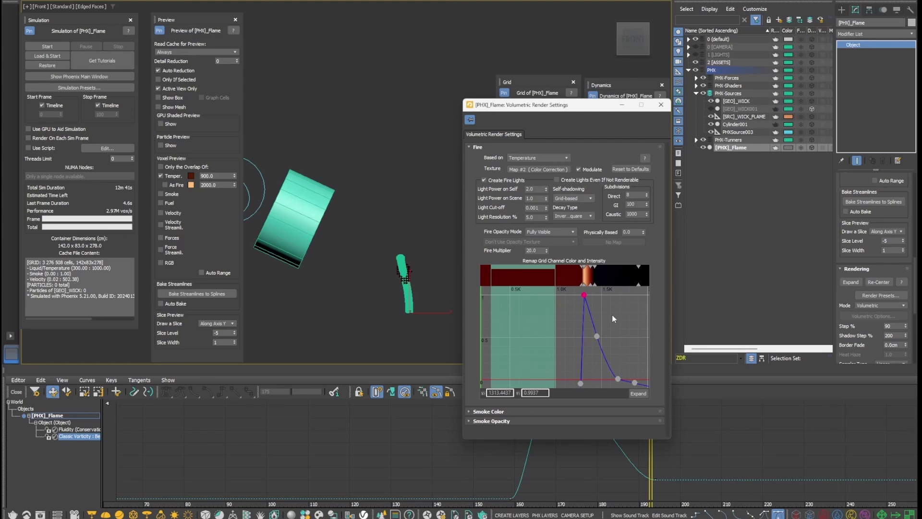
left_click(660, 105)
- Create a sphere with a radius of about 4.6 cm on the ground beside the wick
mouse_move(412, 259)
middle_mouse_down("alt")
mouse_move(427, 269)
mouse_move(415, 275)
middle_mouse_up("alt")
key("p")
scroll(462, 289, "down", 6)
right_click(434, 282, "ctrl")
left_click(461, 244)
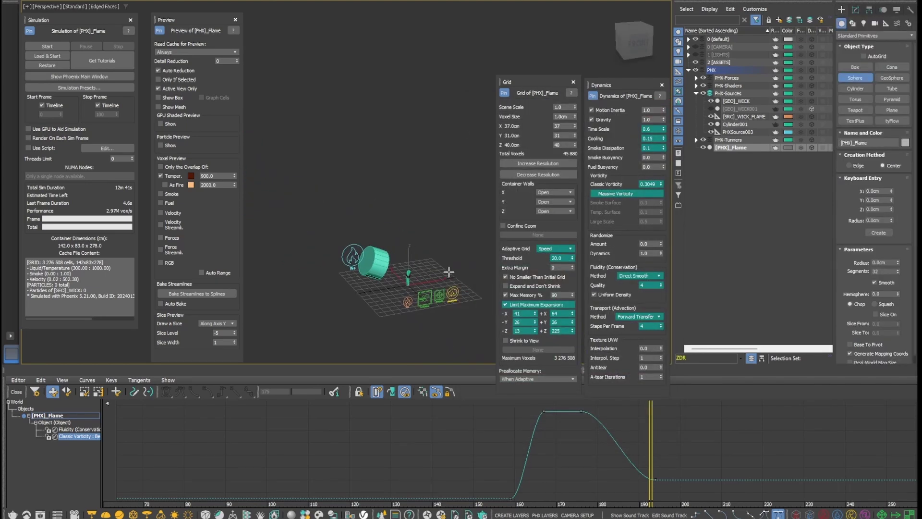
left_click_drag(430, 280, 438, 284)
key("f")
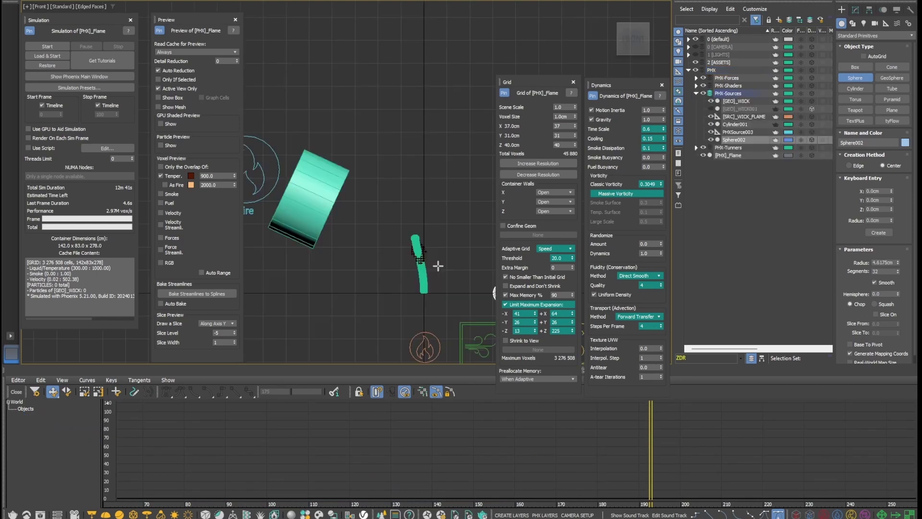
- Make Sphere002 the emitter node of [SRC]_WICK_FLAME and move the sphere up and farther from the wick
right_click(393, 275)
left_click(332, 326)
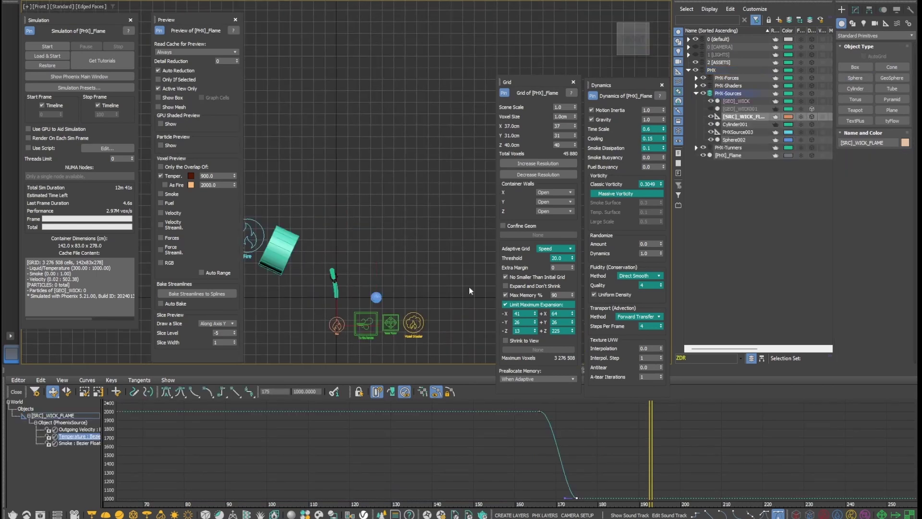
left_click(855, 11)
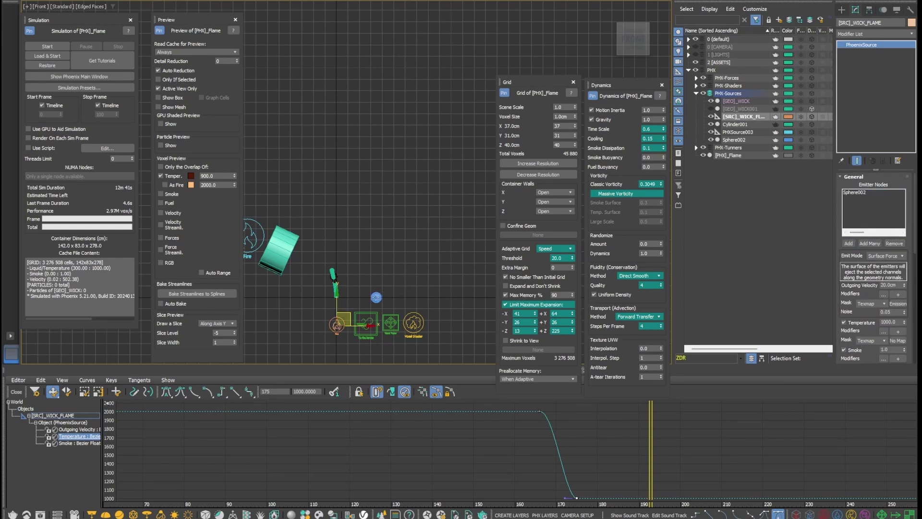
left_click(376, 297)
left_click_drag(376, 297, 421, 251)
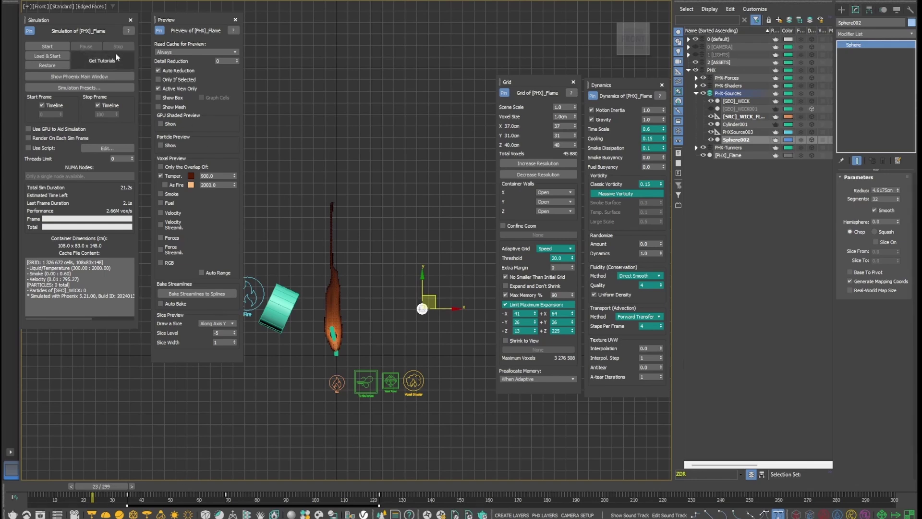
- Save the scene as a new file and scrub the timeline to frame 126
left_click(10, 0)
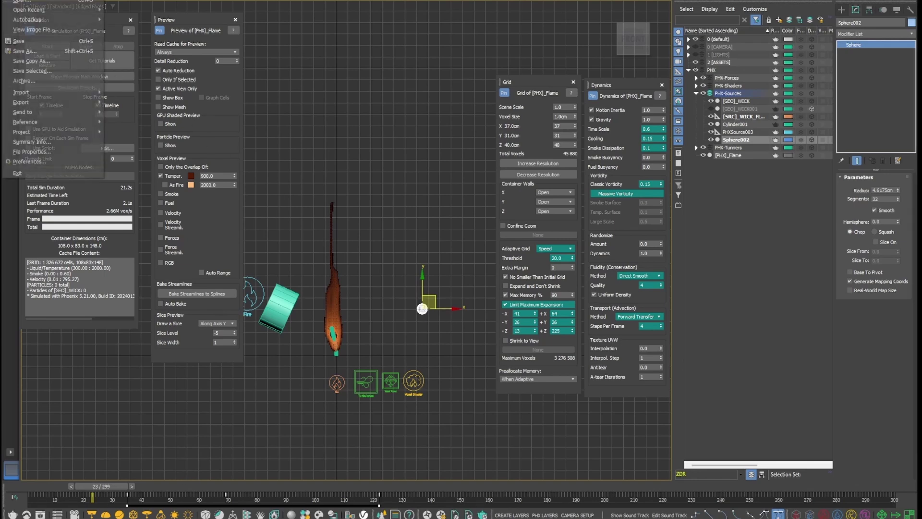
left_click(33, 51)
left_click_drag(106, 480, 393, 491)
- Move the wick flame source icon next to the sphere and clear the selection
left_click(330, 395)
left_click_drag(330, 395, 436, 339)
left_click(466, 401)
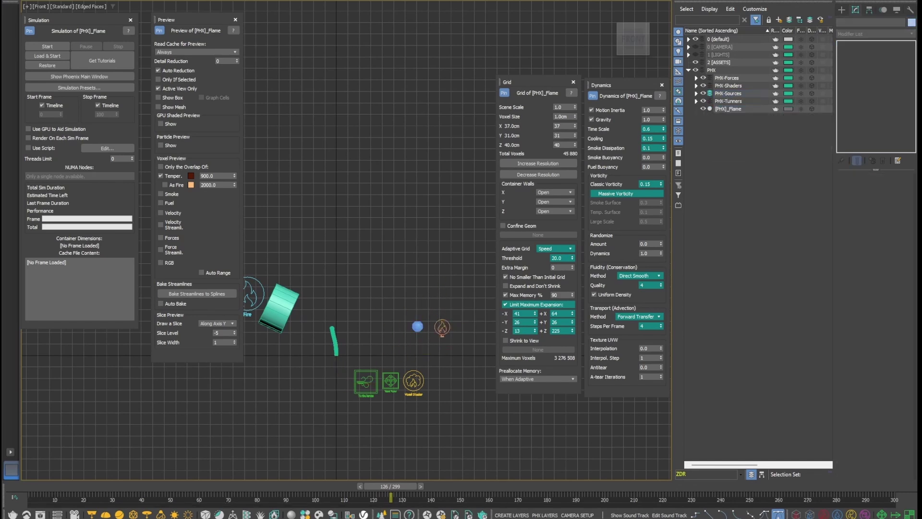
- Create a new PHXSource below the wick and change its object color to teal
left_click(823, 514)
left_click(336, 383)
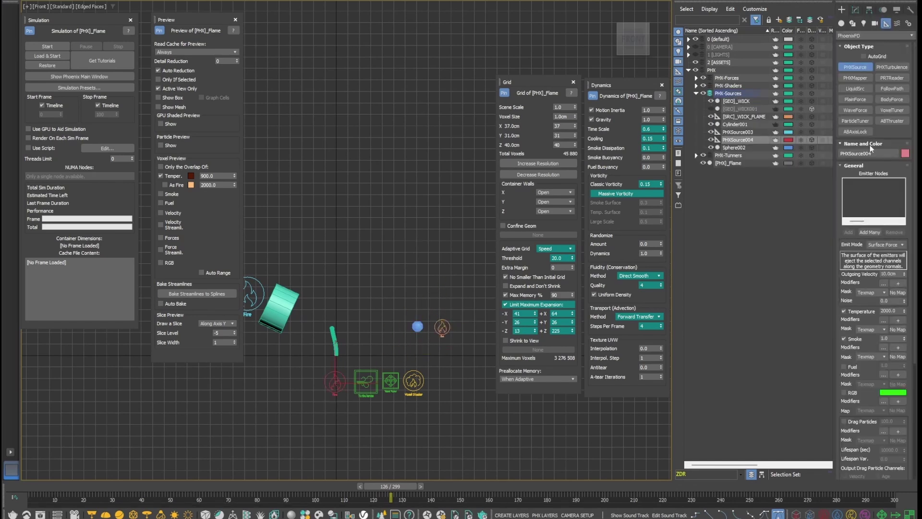
left_click(905, 153)
left_click(746, 234)
left_click(784, 299)
- Add [GEO]_WICK as the new source's emitter node and set its emit mode to Volume Brush
left_click(855, 11)
left_click(849, 243)
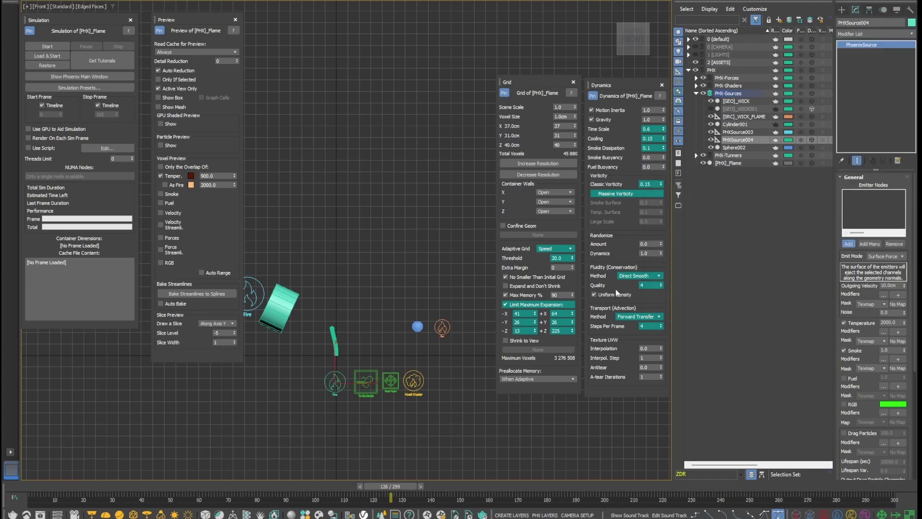
left_click(334, 333)
left_click(886, 256)
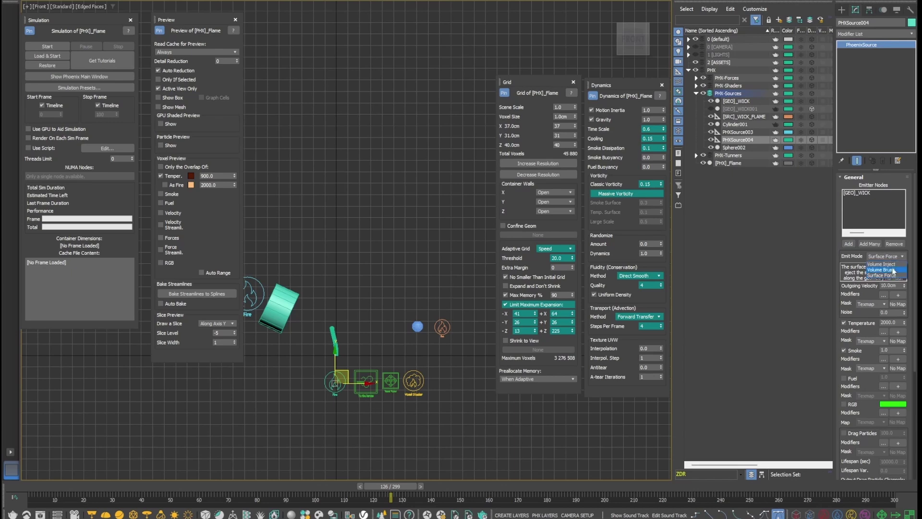
left_click(884, 270)
left_click_drag(671, 201, 638, 199)
left_click(663, 268)
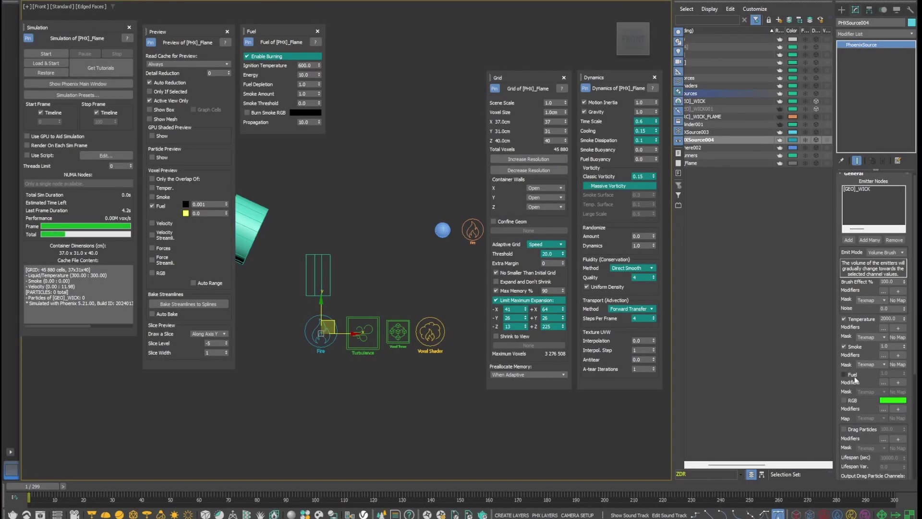
- Enable Fuel on PHXSource004 and disable its Temperature and Smoke channels
left_click(853, 376)
left_click(856, 321)
left_click(857, 348)
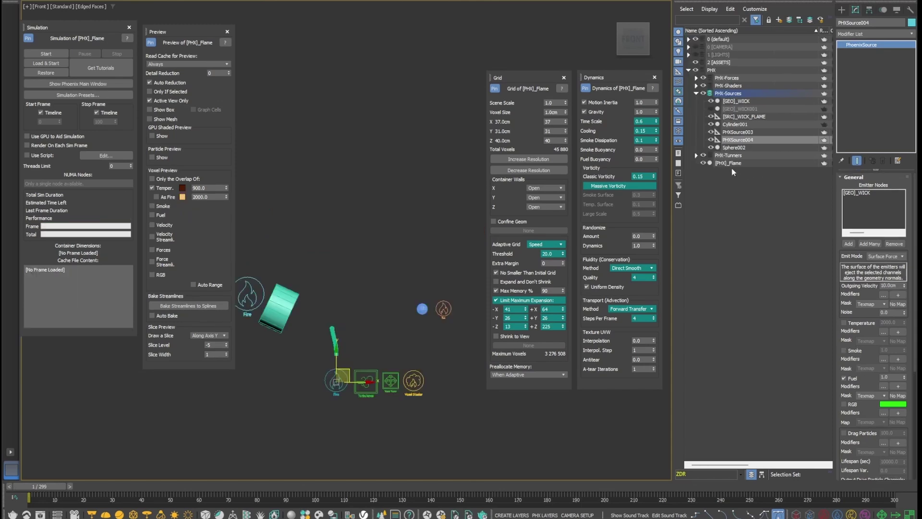
- Enable burning on [PHX]_Flame and float its Fuel settings beside the Preview settings
left_click(733, 163)
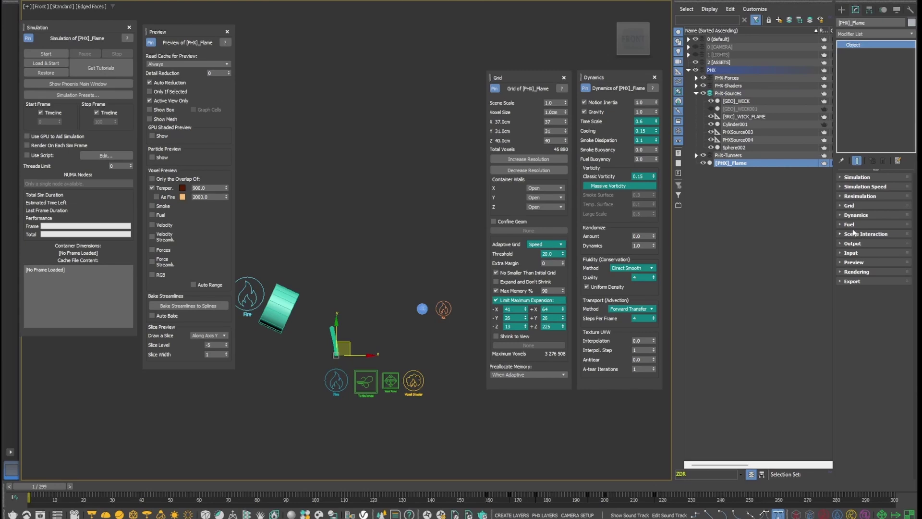
left_click(849, 224)
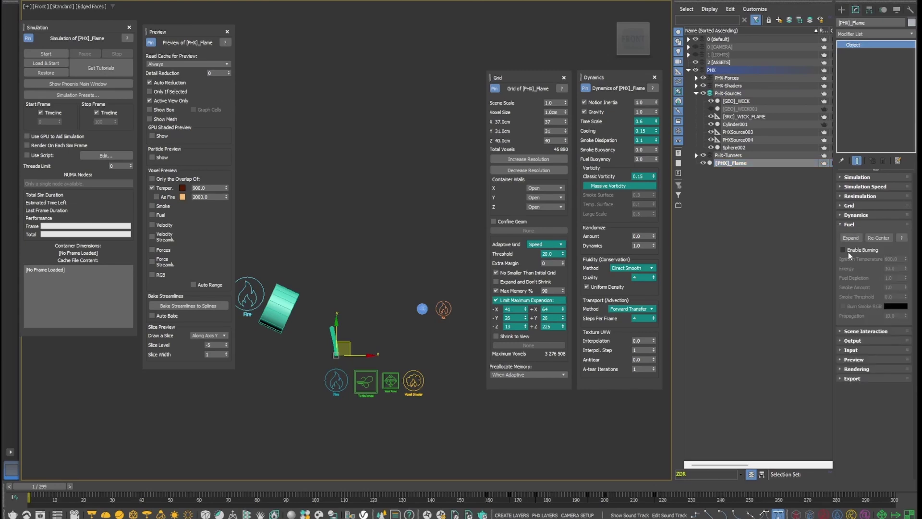
left_click(848, 251)
left_click(850, 237)
left_click_drag(457, 193, 282, 32)
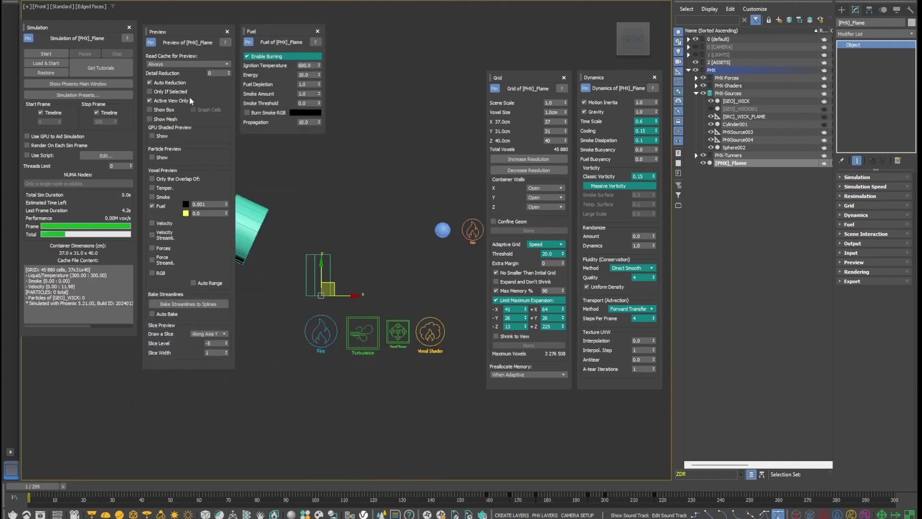
- Show the simulator's container box and enlarge its grid to 153 × 51 × 72 voxels
left_click(149, 110)
left_click_drag(566, 134, 566, 111)
scroll(401, 260, "down", 2)
middle_click_drag(375, 253, 404, 260)
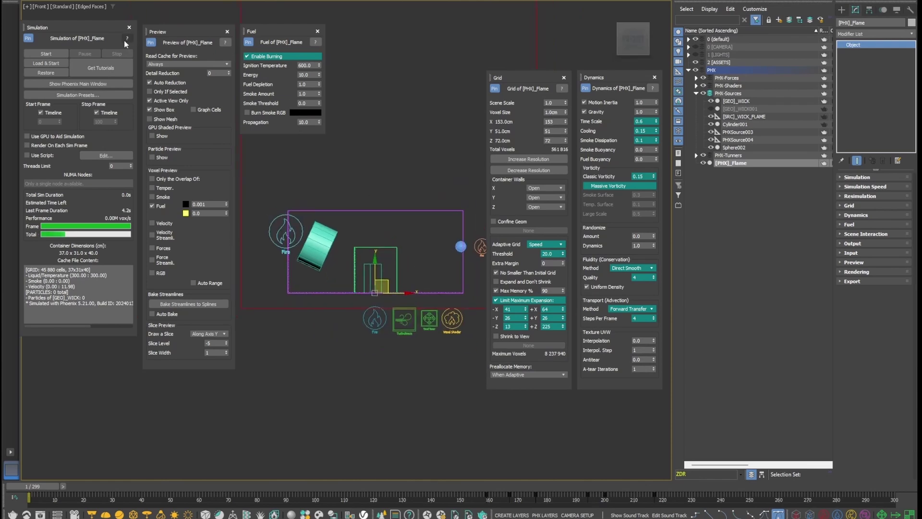
- Start the simulation and add Grid Fuel to the output channels so the cache contains fuel data
left_click(45, 55)
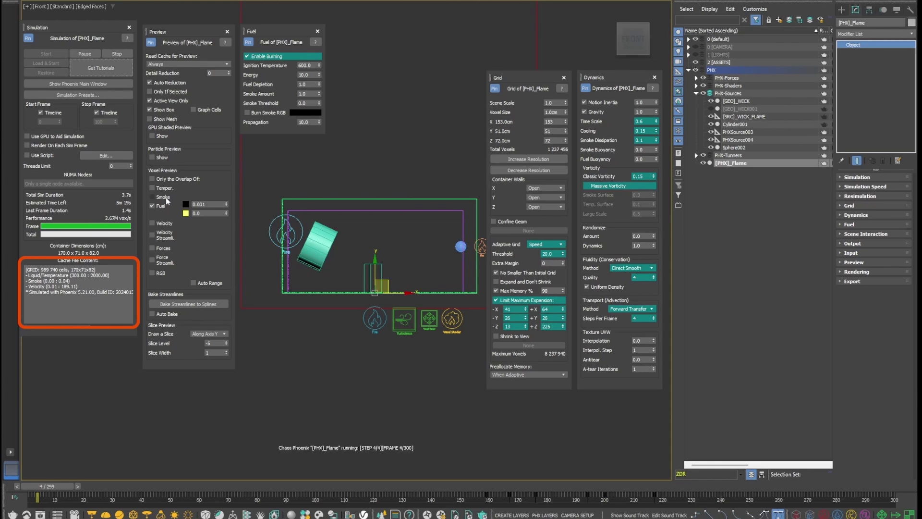
scroll(376, 275, "up", 4)
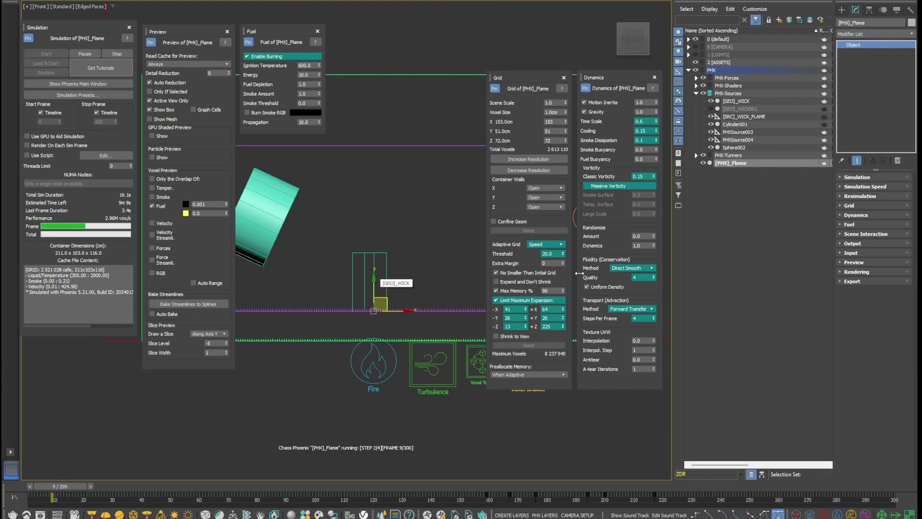
left_click(864, 243)
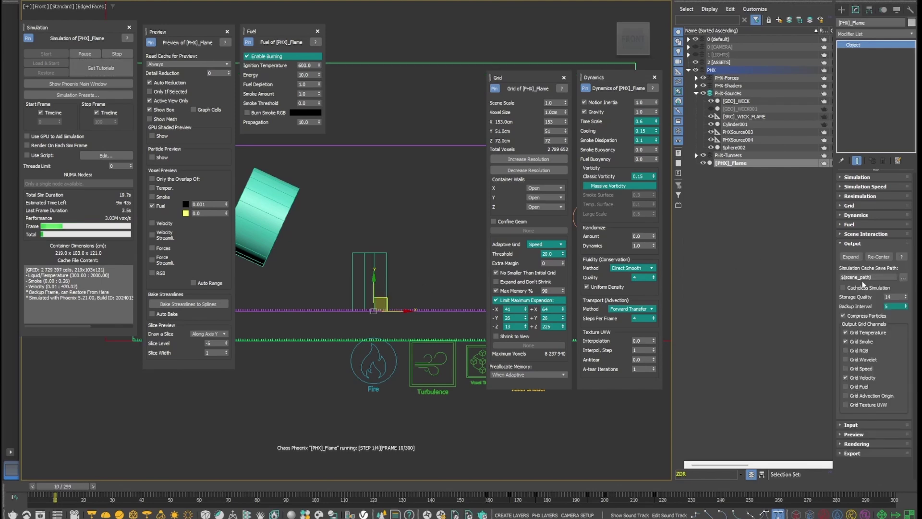
left_click(859, 386)
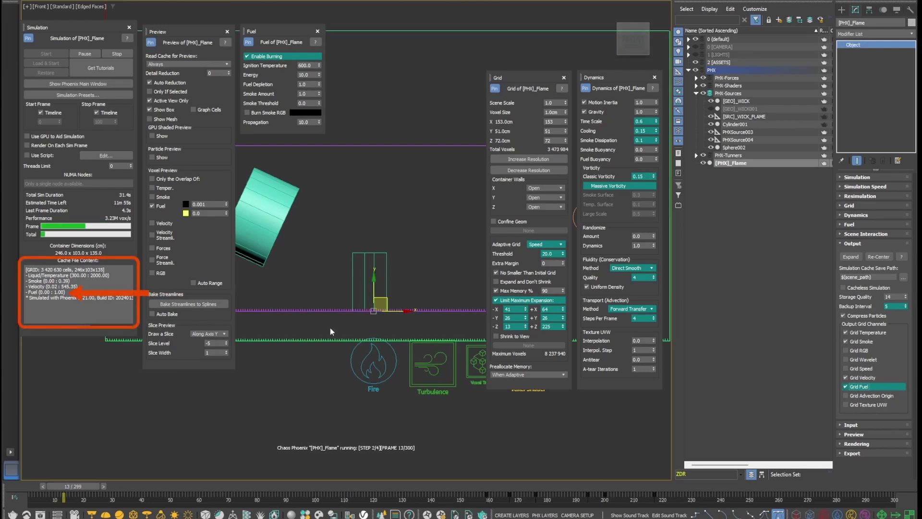
left_click_drag(51, 292, 67, 292)
- Set the Fuel voxel preview's upper range to 1.0, show the Temperature preview as well, and stop the simulation
double_click(210, 213)
type("1")
key("Return")
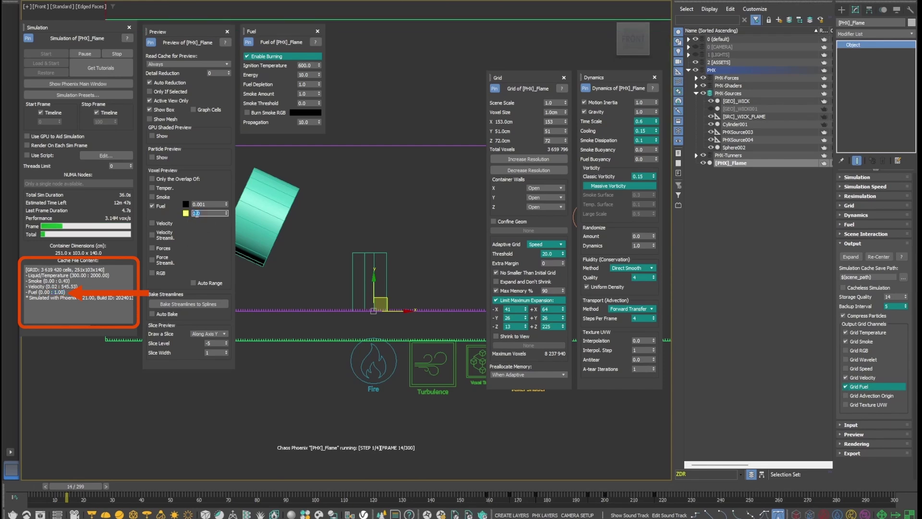
left_click(161, 188)
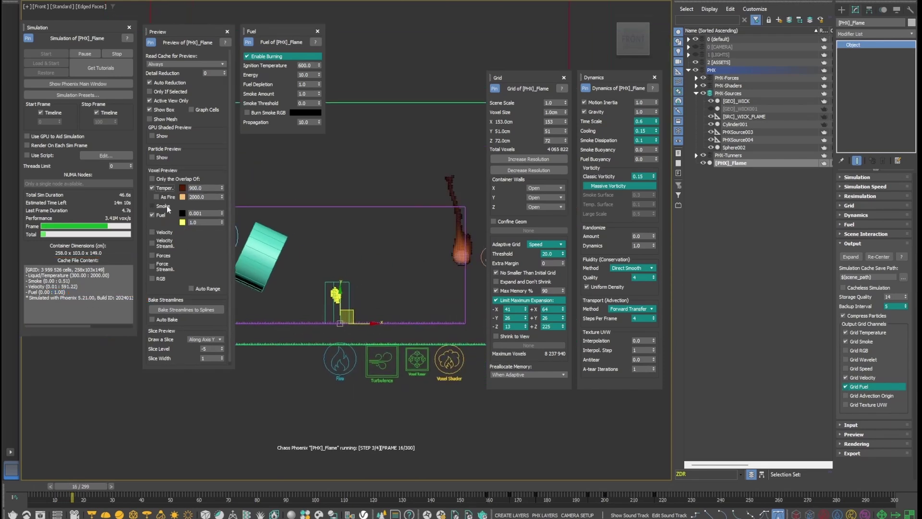
left_click(117, 51)
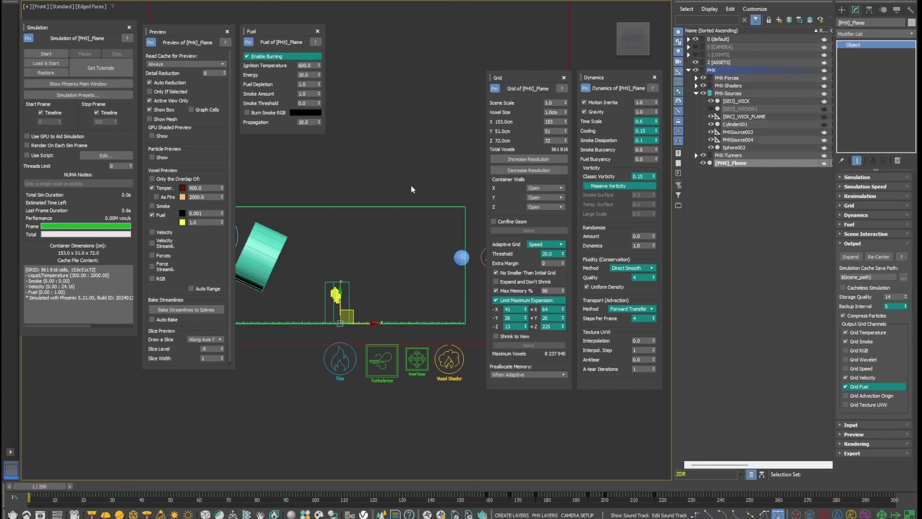
- Disable the adaptive grid and restart the simulation
left_click(551, 245)
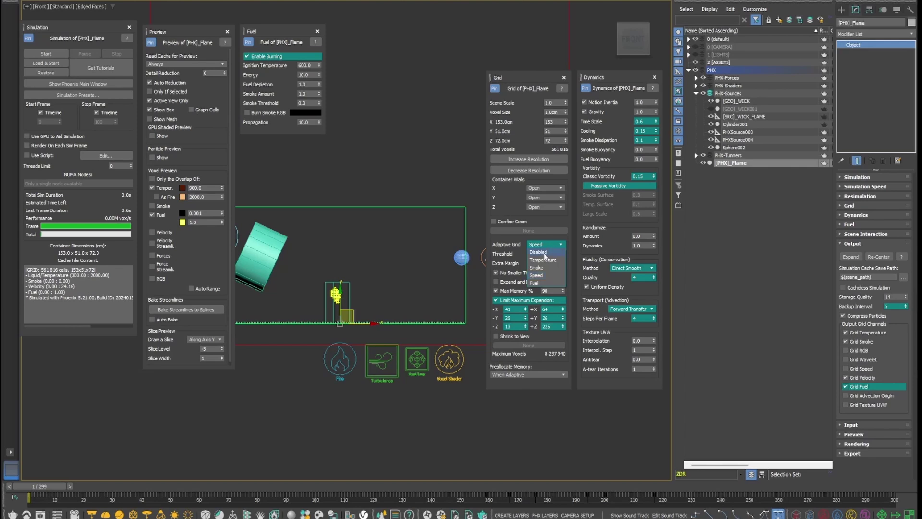
left_click(538, 253)
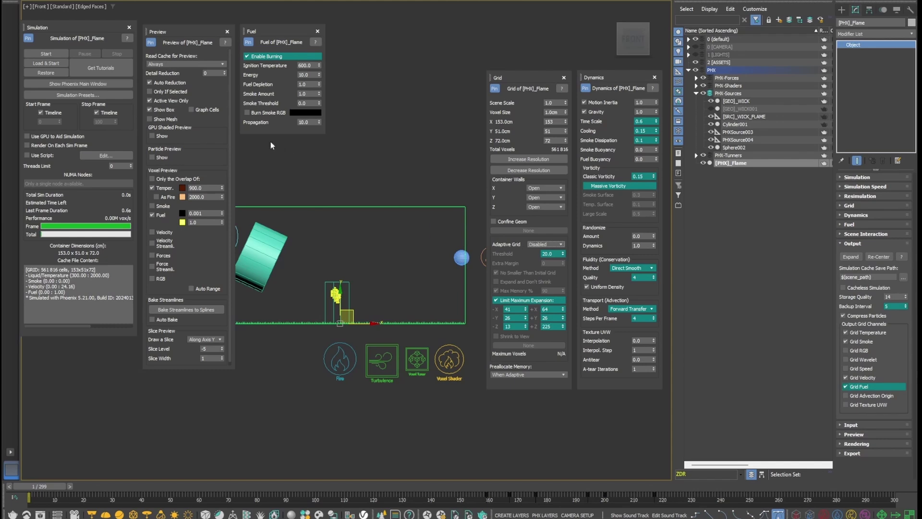
left_click(49, 53)
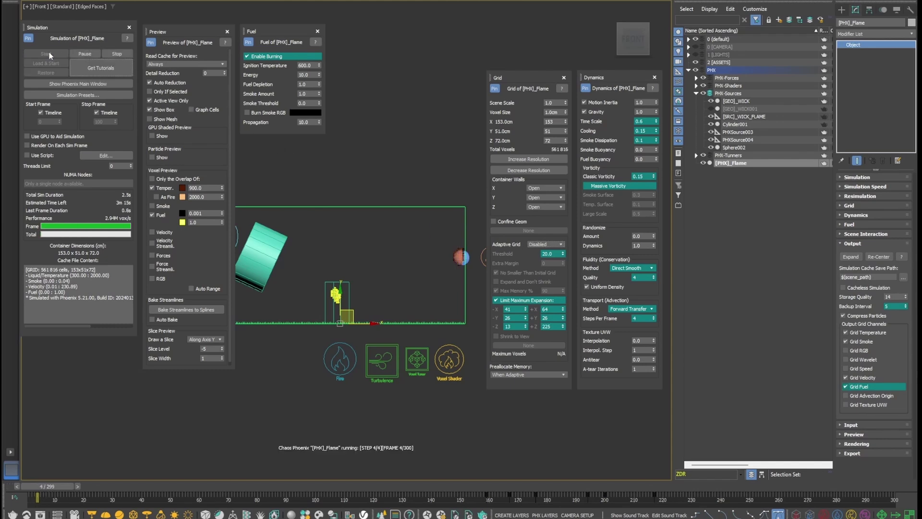
- Show the GPU shaded preview, stop the simulation at frame 120, and compare the shaded flame with the fuel voxels
left_click(152, 135)
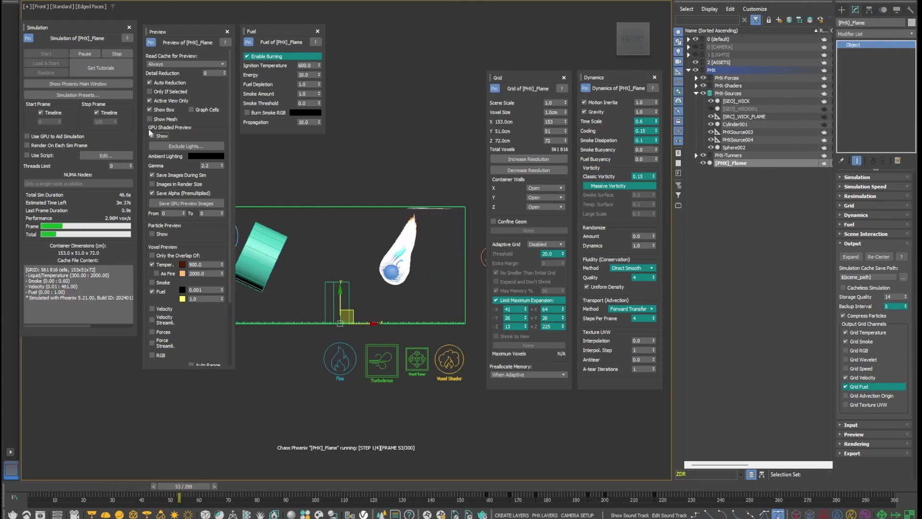
left_click(302, 359)
scroll(336, 380, "up", 2)
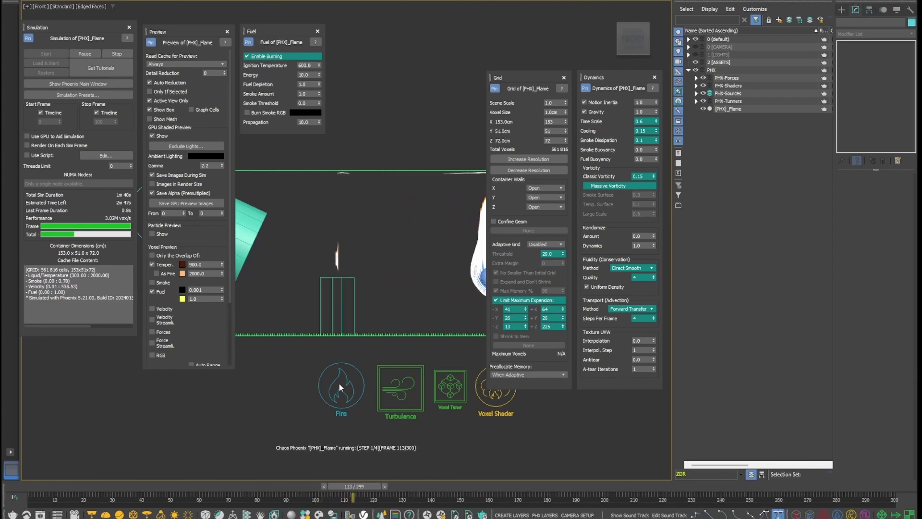
left_click(117, 53)
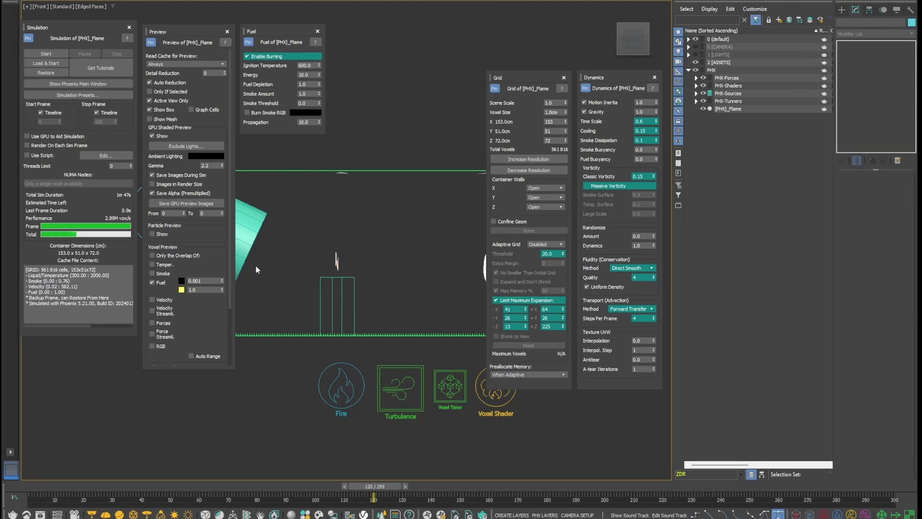
left_click(160, 136)
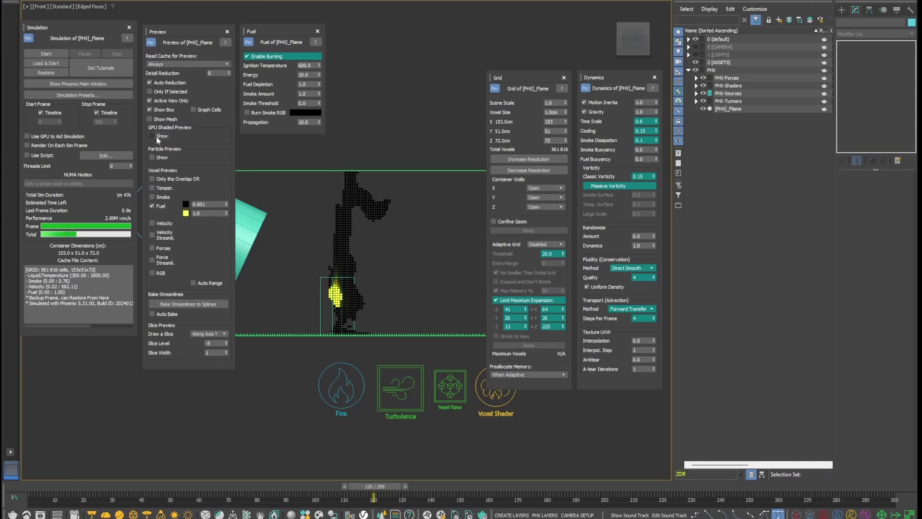
left_click(158, 138)
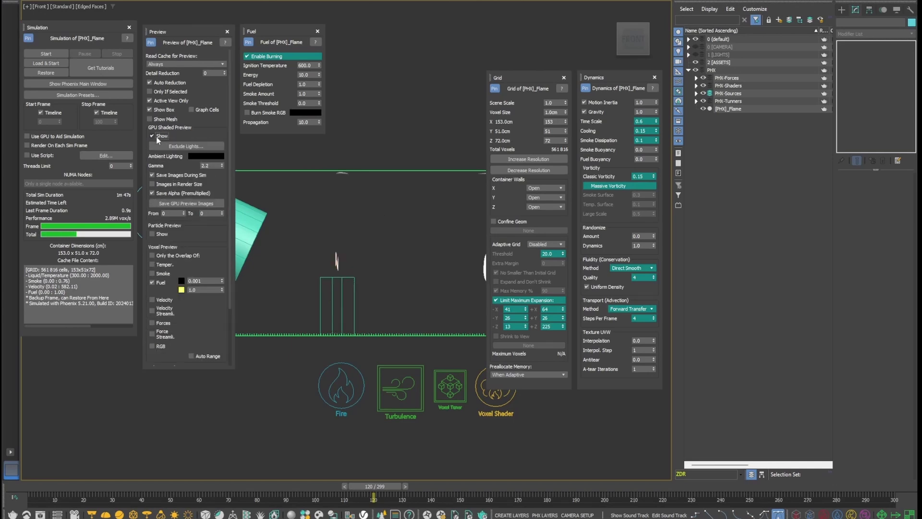
- Set the fuel's ignition temperature to 400, energy to 15 and smoke amount to 0.2
double_click(313, 66)
type("500")
key("Return")
left_click(304, 75)
double_click(303, 75)
double_click(302, 93)
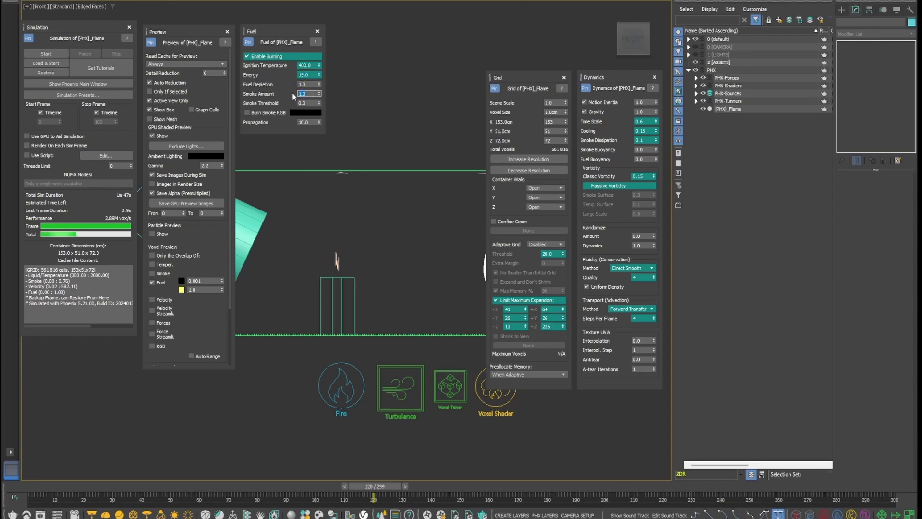
type(".2")
- Set the Fuel value of PHXSource004 to 0.2 and simulate up to about frame 103
left_click_drag(350, 473, 315, 377)
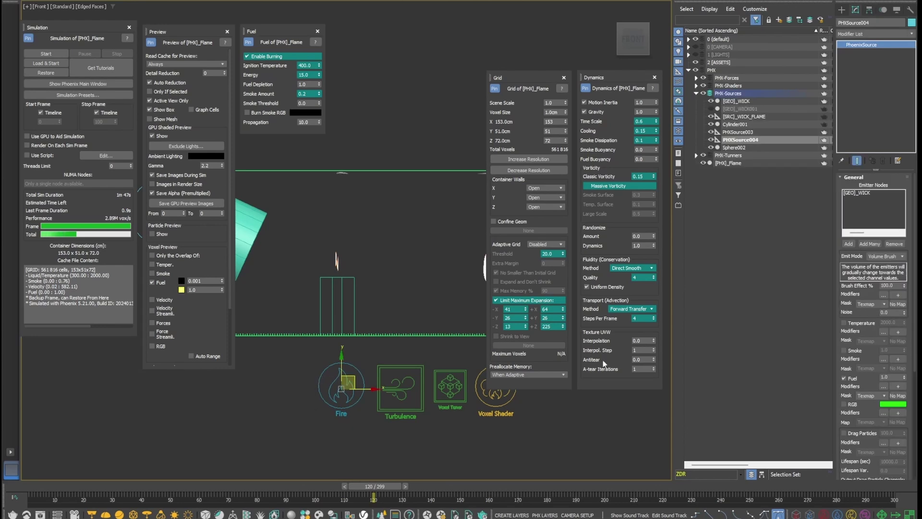
double_click(891, 376)
type("0.2")
left_click(56, 56)
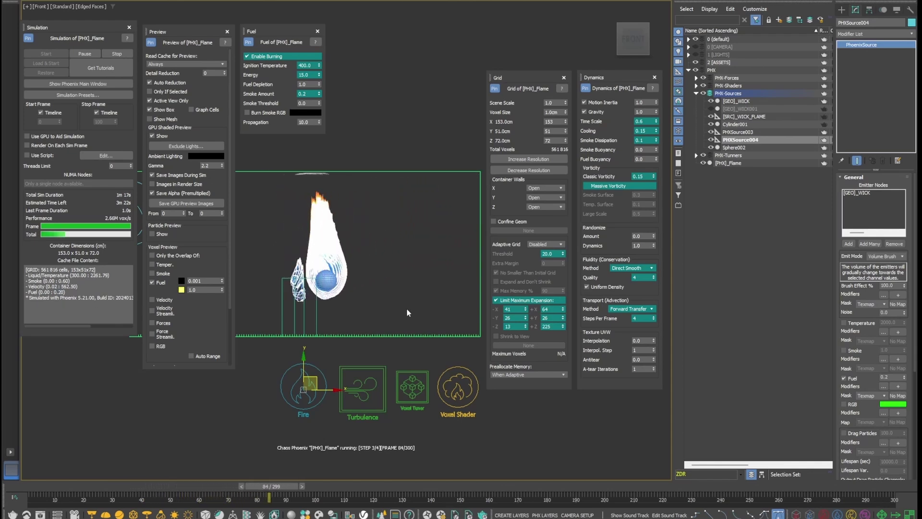
left_click(118, 54)
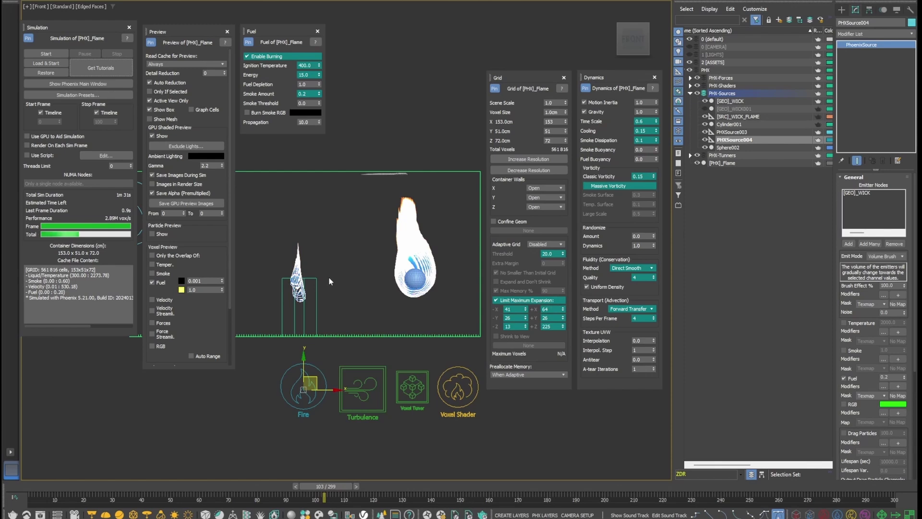
- Set the wick source's Fuel value to 0.6 and shift the sphere's animation keys about 35 frames earlier
left_click_drag(895, 377, 858, 378)
left_click(416, 282)
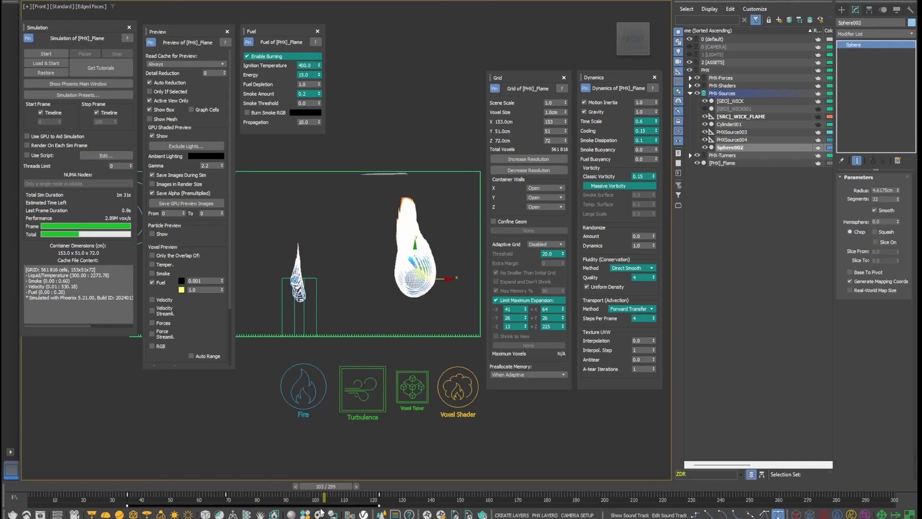
left_click_drag(320, 505, 217, 504)
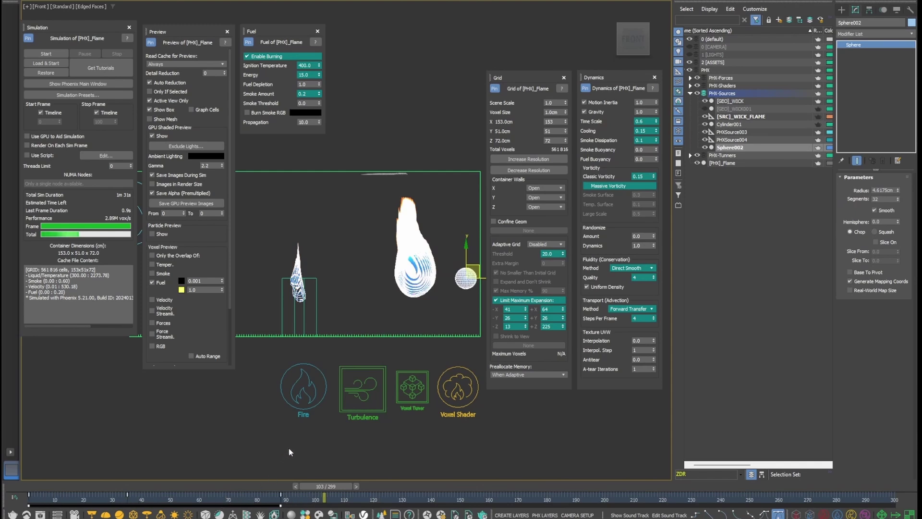
- Test the simulation with the earlier sphere motion, set the fuel Propagation to 30, and simulate again to about frame 63
left_click(50, 52)
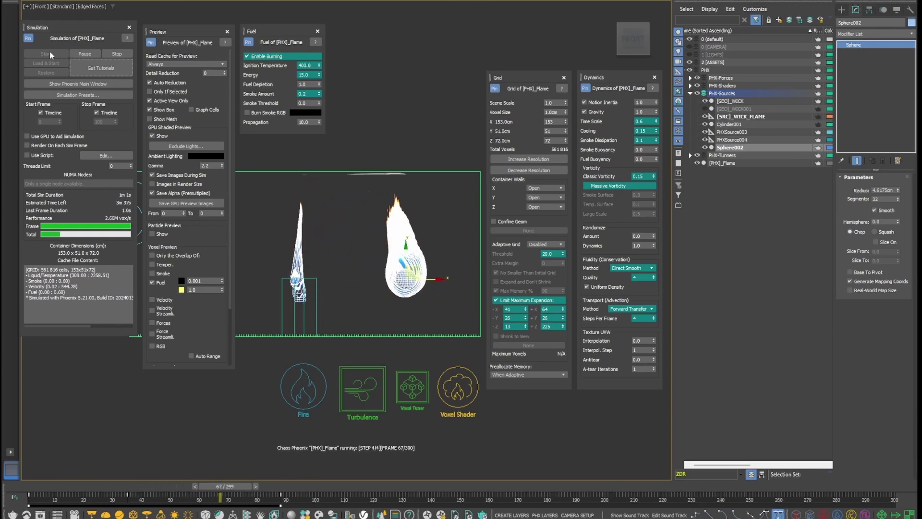
left_click(115, 54)
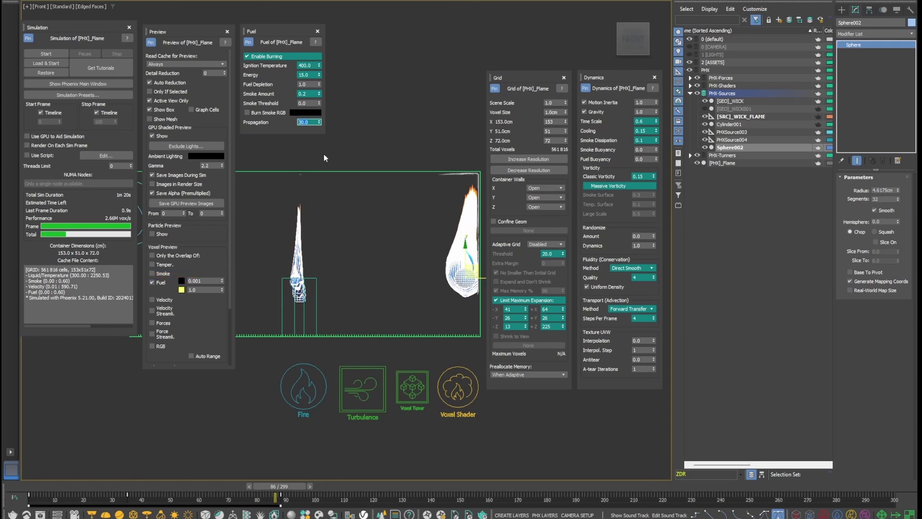
left_click(46, 54)
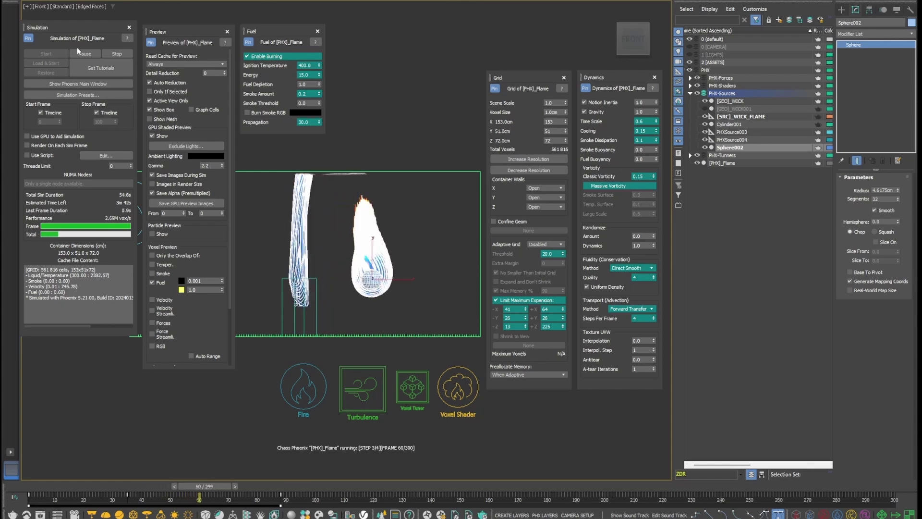
left_click(114, 53)
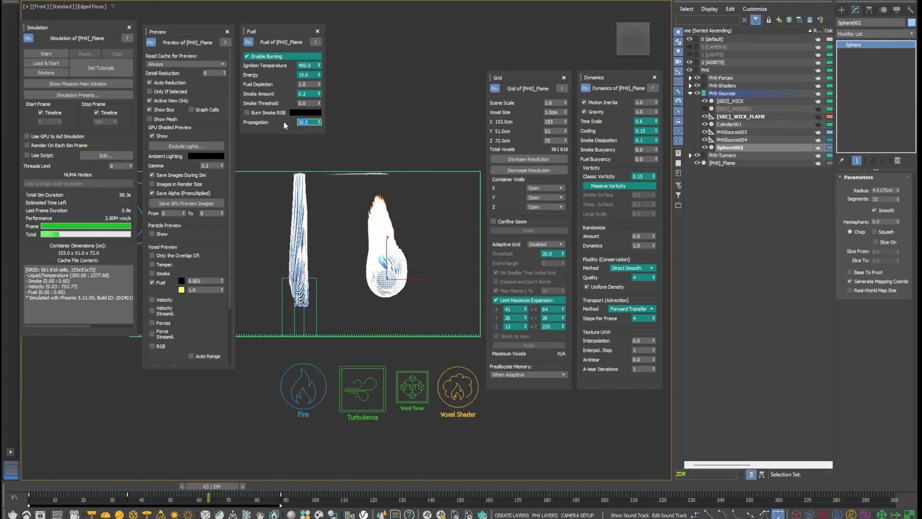
- Set the fuel Propagation to 60 and rerun the simulation
type("60")
left_click(66, 54)
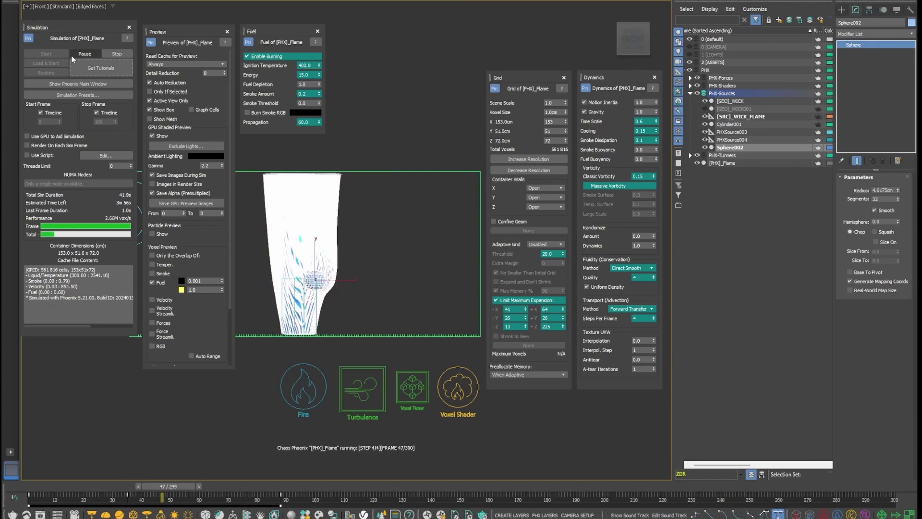
left_click(73, 55)
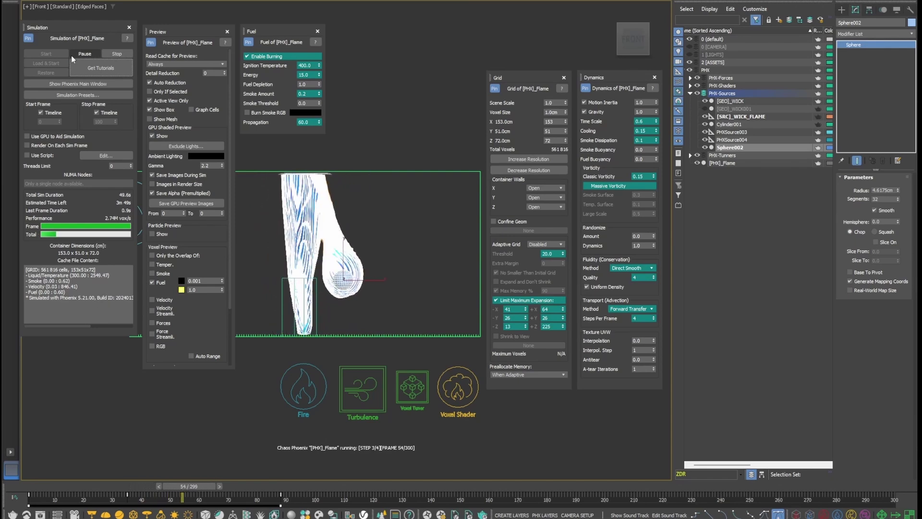
- Inspect the fuel voxels without the GPU shaded preview, set Fuel Depletion to 15, and simulate to frame 96
left_click(163, 137)
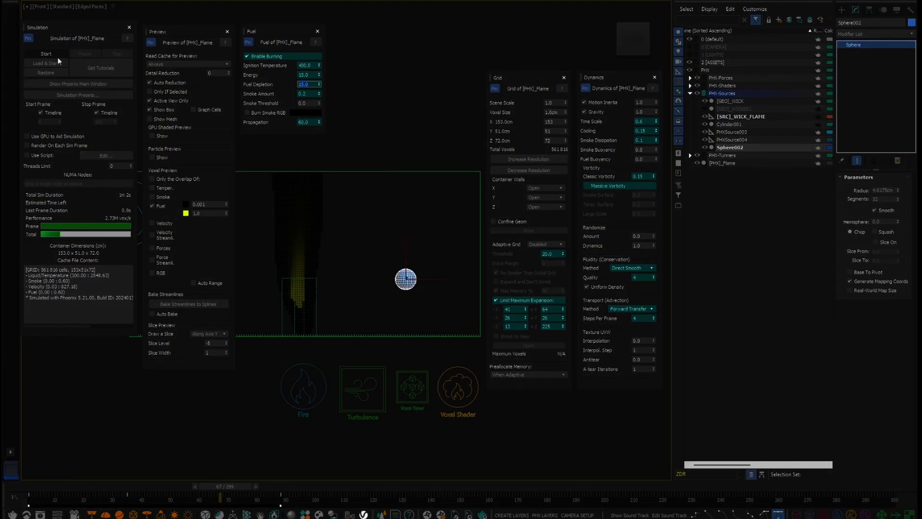
left_click(54, 47)
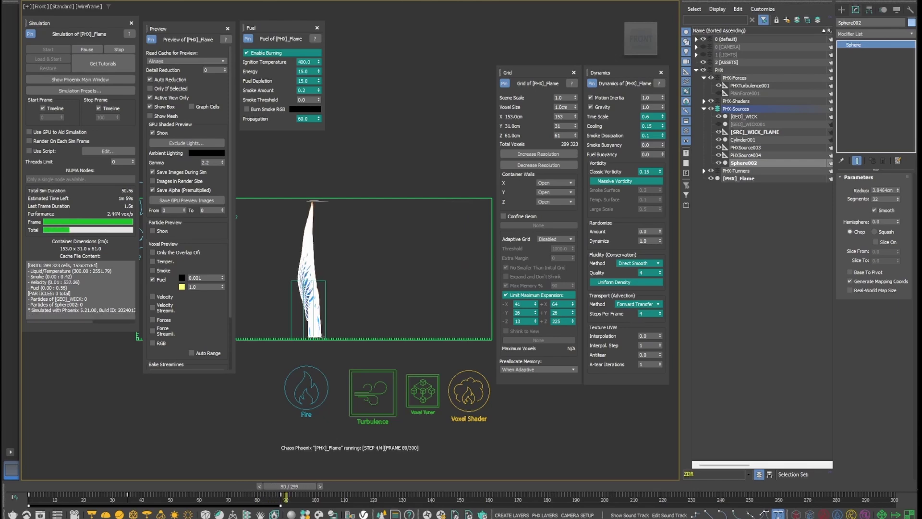
key("Escape")
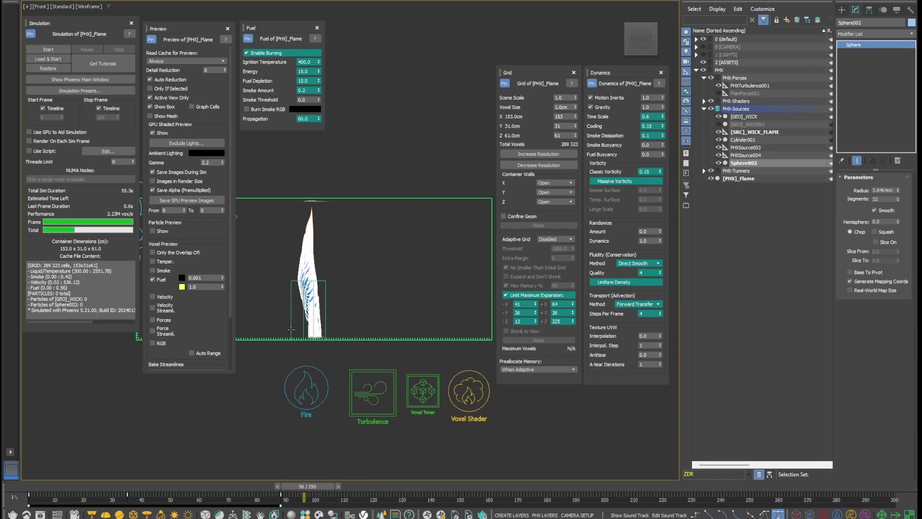
- Select the [GEO]_WICK object and return the timeline to frame 1
left_click(326, 300)
scroll(313, 322, "up", 3)
left_click_drag(306, 486, 27, 489)
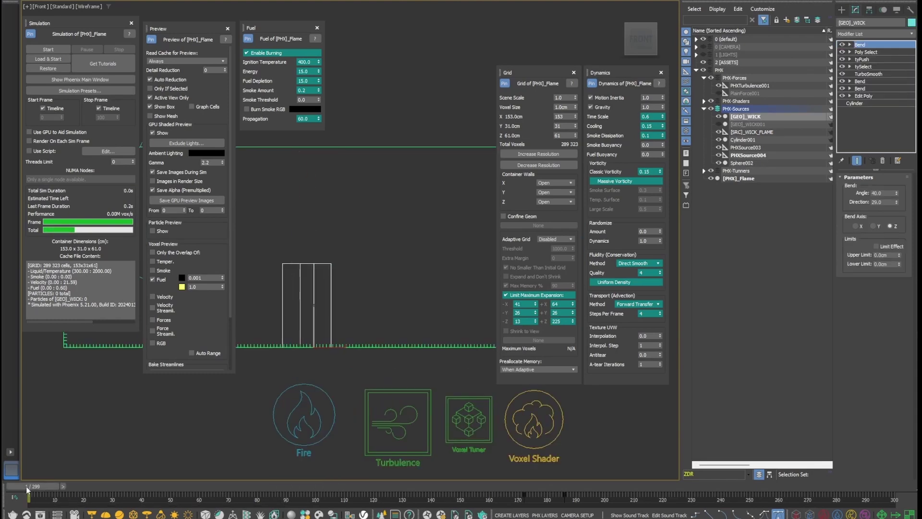
- Display the wick's full mesh and cut off its lower part with a raised Slice modifier set to Remove Negative with Cap enabled
scroll(827, 117, "right", 3)
left_click(826, 117)
scroll(304, 321, "up", 4)
middle_click_drag(304, 321, 357, 323)
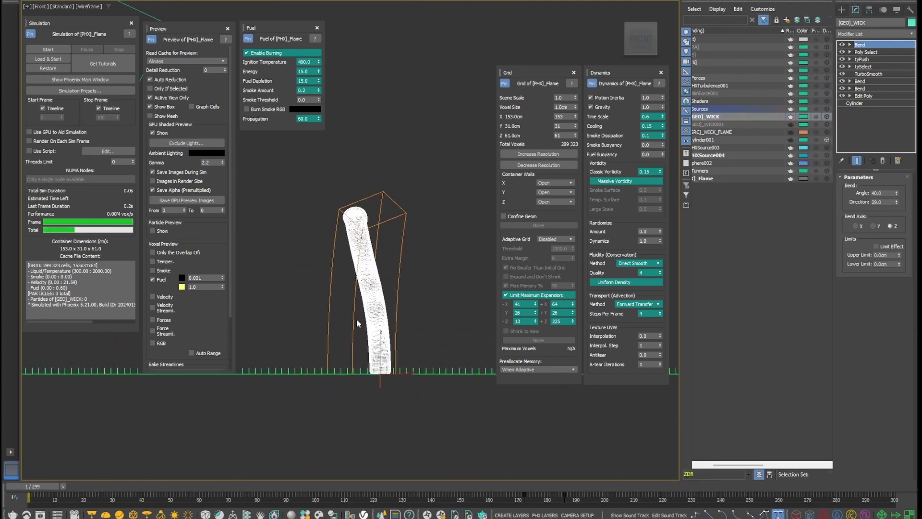
left_click(886, 33)
type("slice")
key("Return")
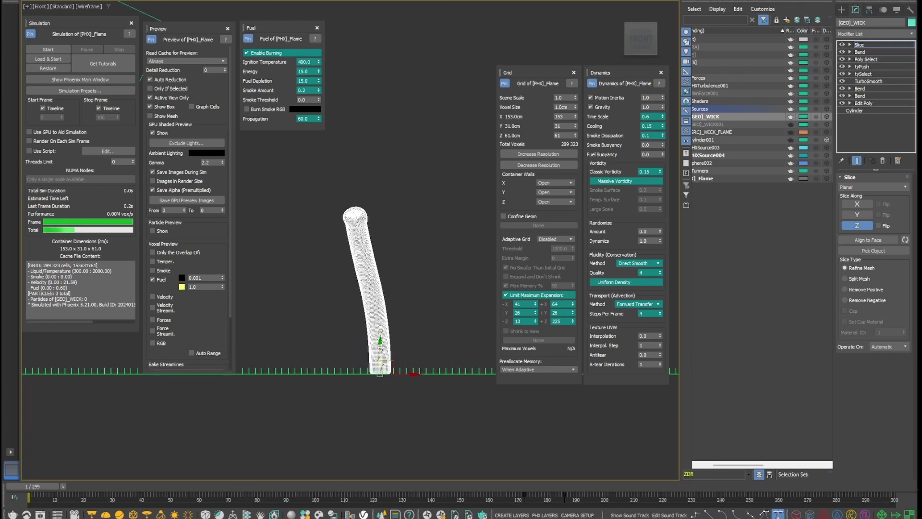
left_click(863, 301)
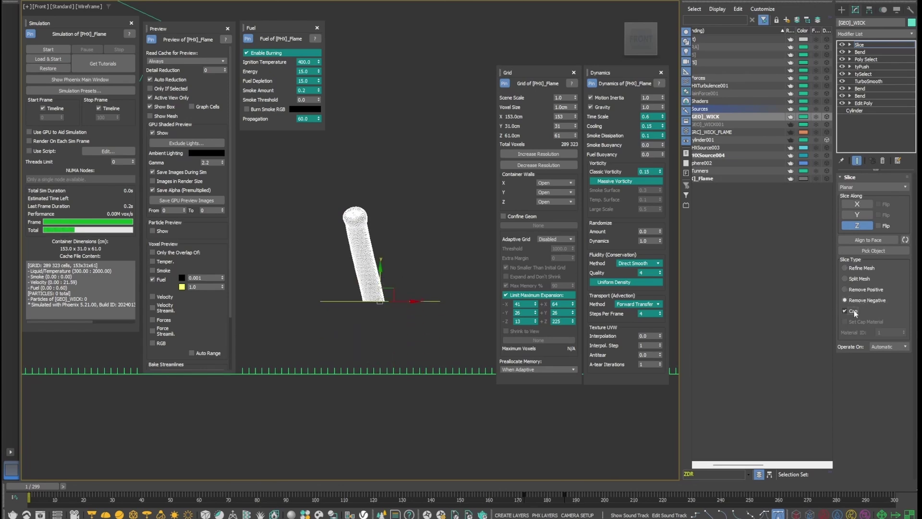
- Check the sliced wick for mesh errors with an STL Check modifier and delete that modifier
left_click(863, 35)
type("stl")
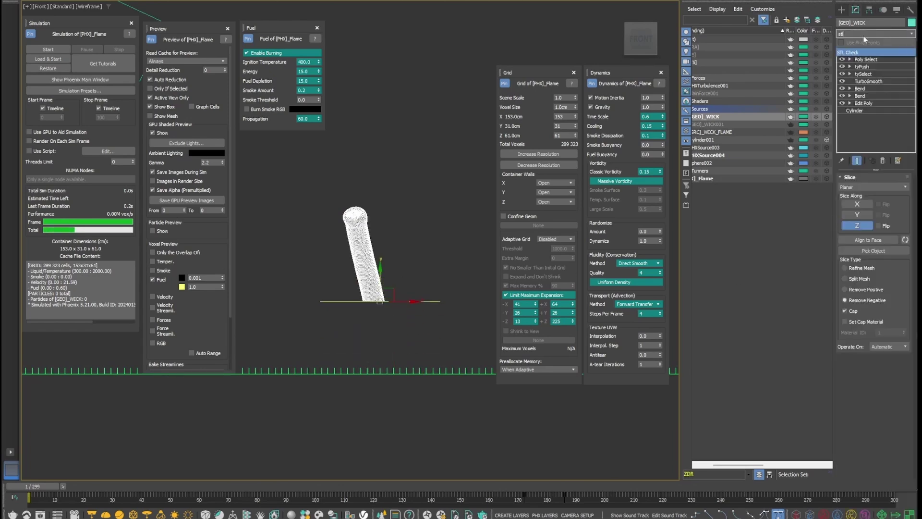
key("Return")
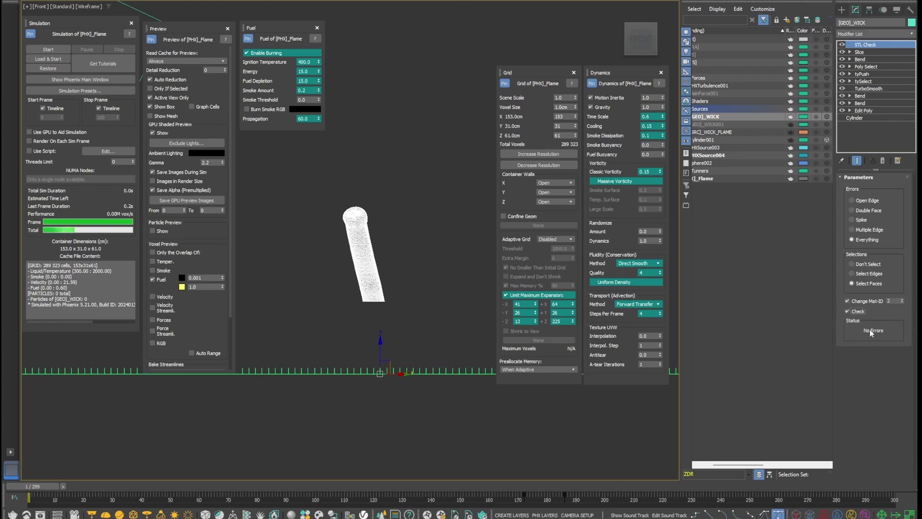
left_click(883, 162)
- Raise the wick's slice plane slightly and rerun the simulation with the wick displayed as a box
key("1")
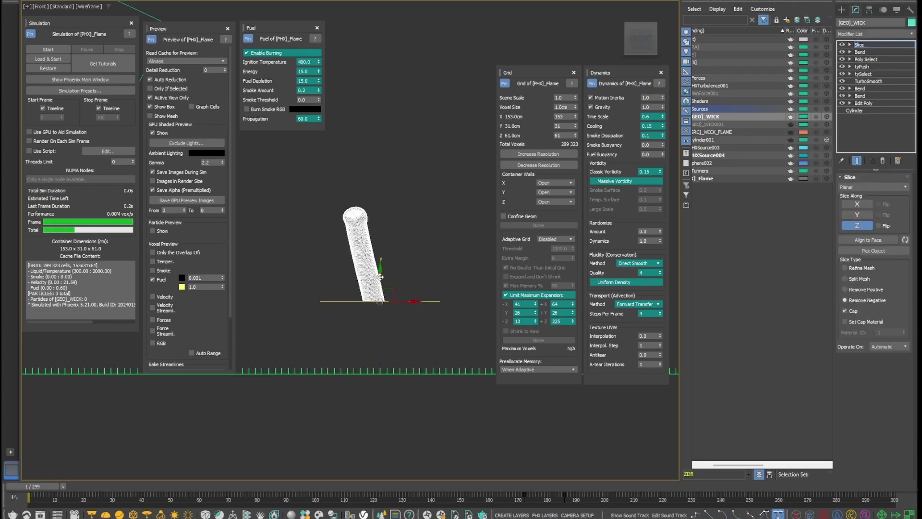
left_click(827, 118)
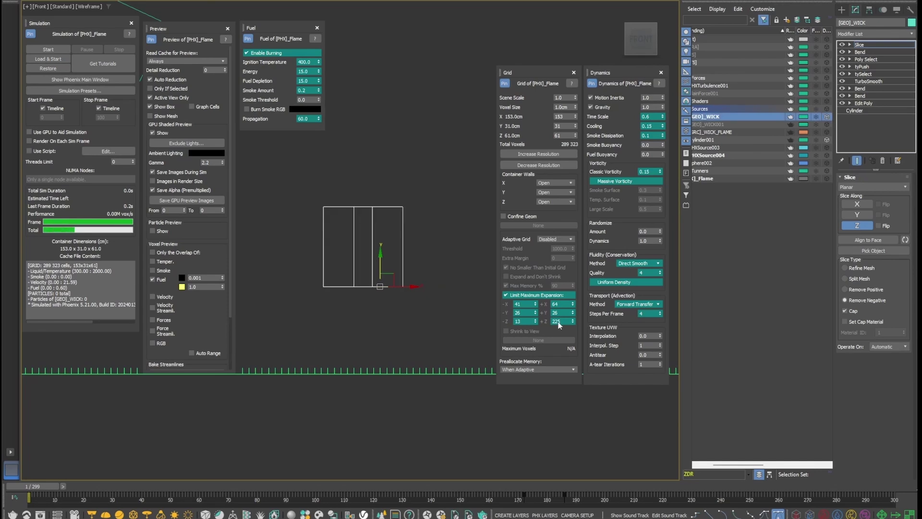
left_click(48, 50)
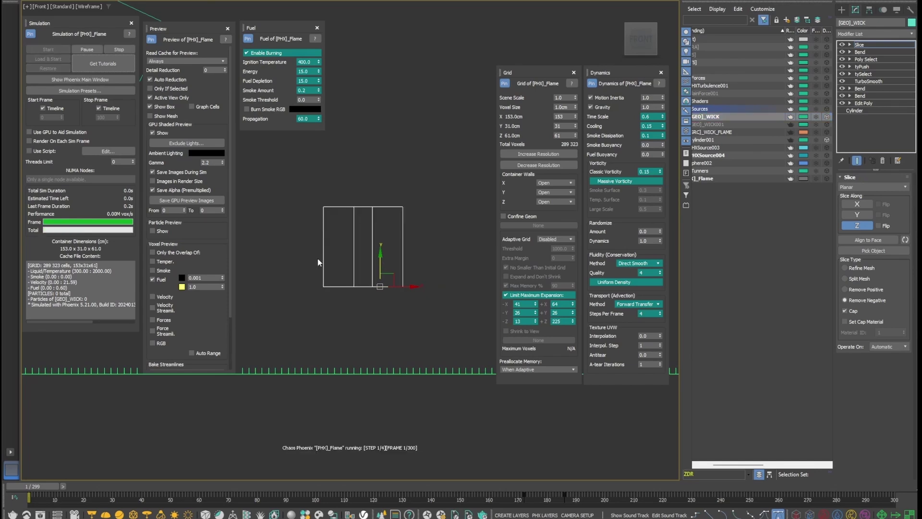
scroll(379, 291, "down", 3)
middle_click_drag(419, 290, 381, 303)
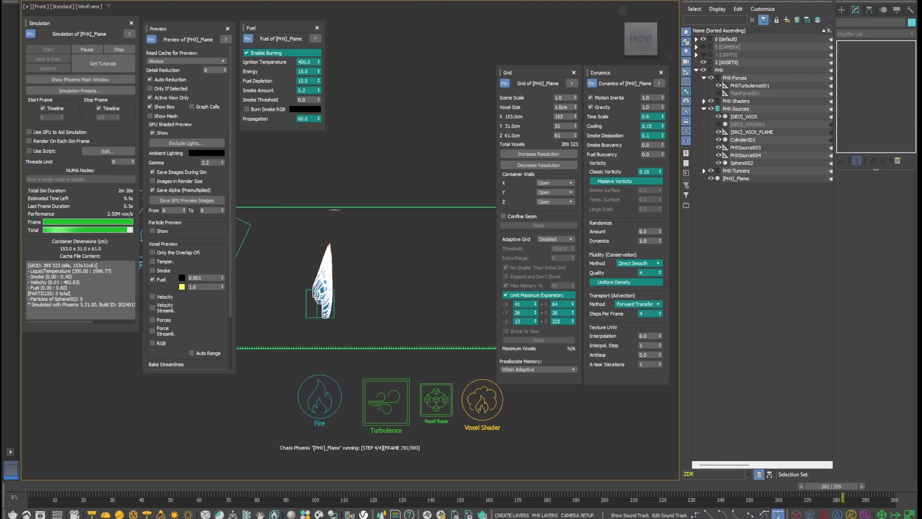
- Scrub through the simulated flame to frame 141 and turn the GPU shaded preview on
left_click_drag(519, 494, 389, 490)
scroll(311, 301, "up", 5)
middle_click_drag(311, 301, 339, 294)
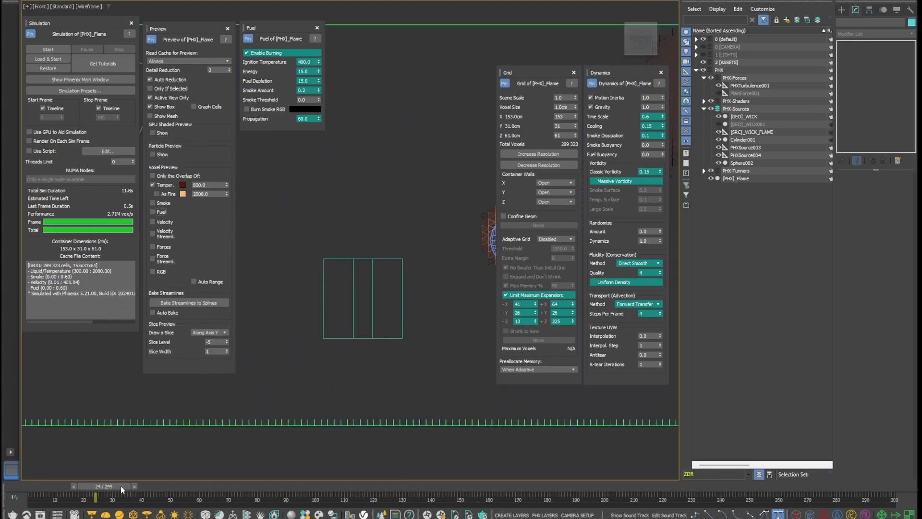
mouse_move(120, 486)
left_mouse_down()
mouse_move(215, 476)
mouse_move(482, 493)
mouse_move(373, 484)
mouse_move(433, 482)
left_mouse_up()
left_click(162, 134)
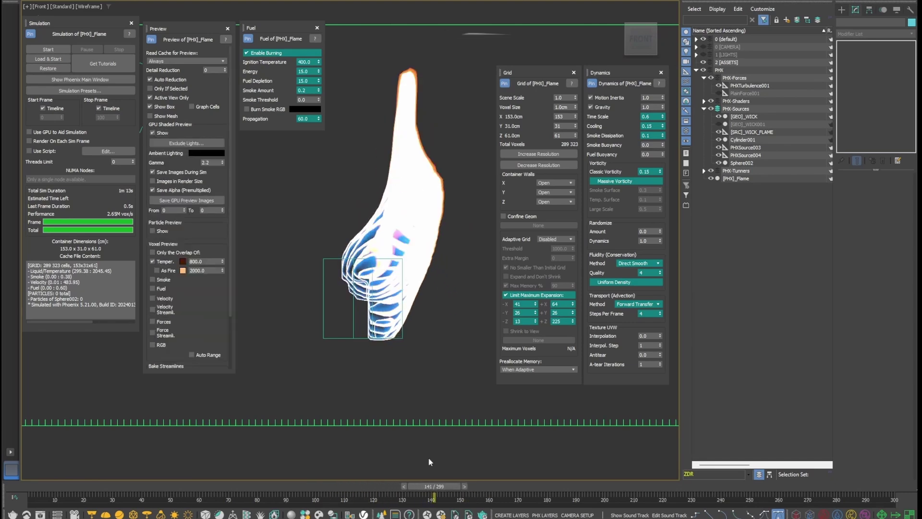
- Select the wick's fire source PHXSource004 and review its emitter and channel settings
scroll(430, 345, "down", 4)
middle_click_drag(456, 416, 425, 361)
left_click(386, 438)
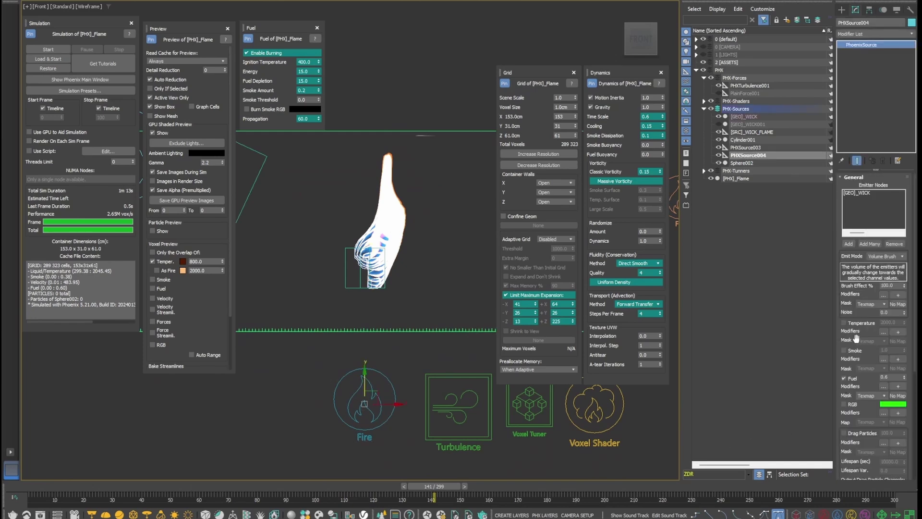
left_click_drag(849, 384, 846, 265)
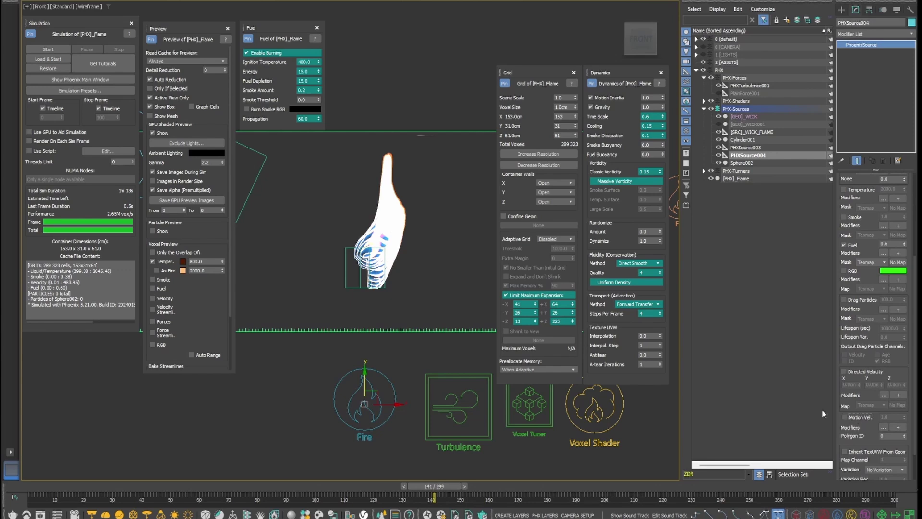
- Rerun the simulation to frame 144 and scrub back through it with the GPU shaded preview off
scroll(430, 295, "down", 5)
middle_click_drag(430, 295, 411, 301)
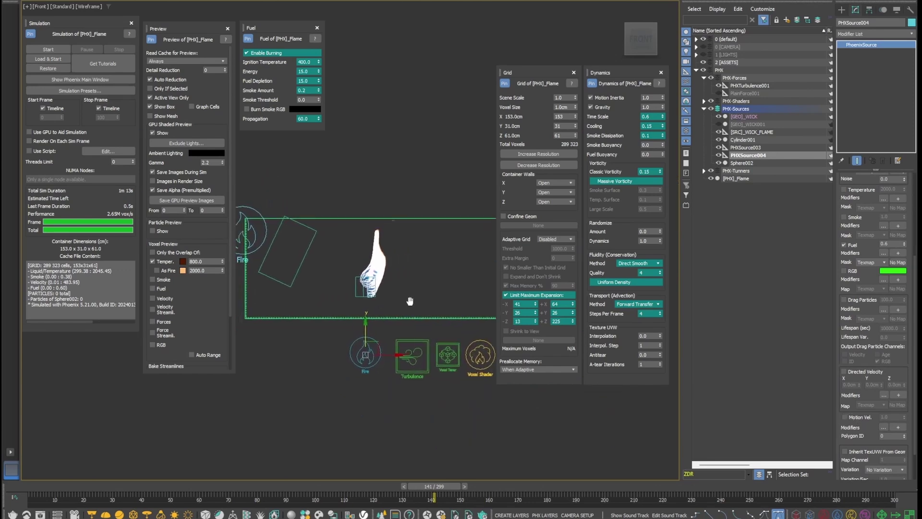
left_click(56, 47)
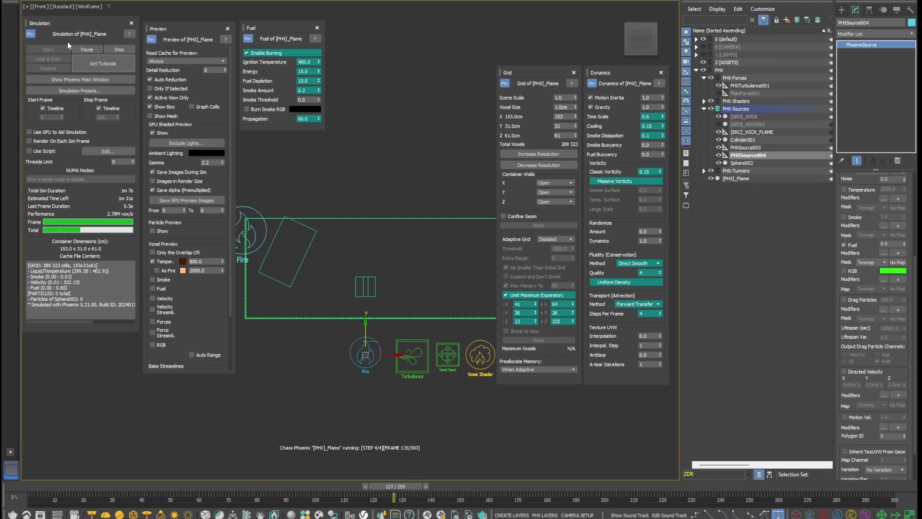
left_click(153, 133)
left_click(119, 49)
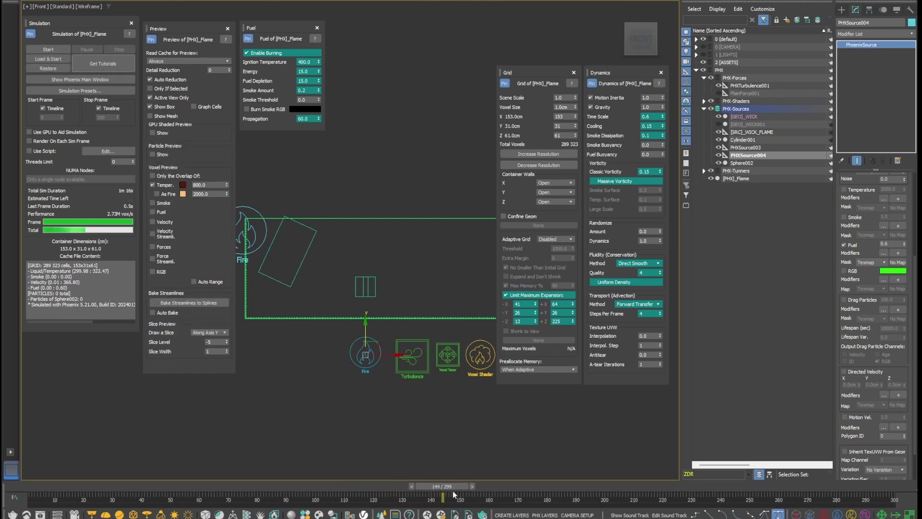
left_click_drag(453, 489, 352, 492)
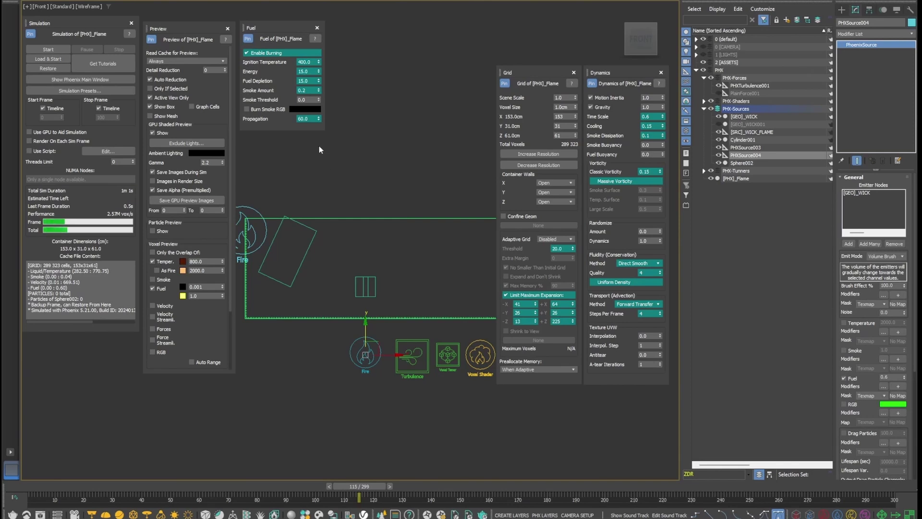
- Set the fuel Propagation to 150 and Energy to 10, and simulate to frame 58
left_click_drag(362, 489, 302, 486)
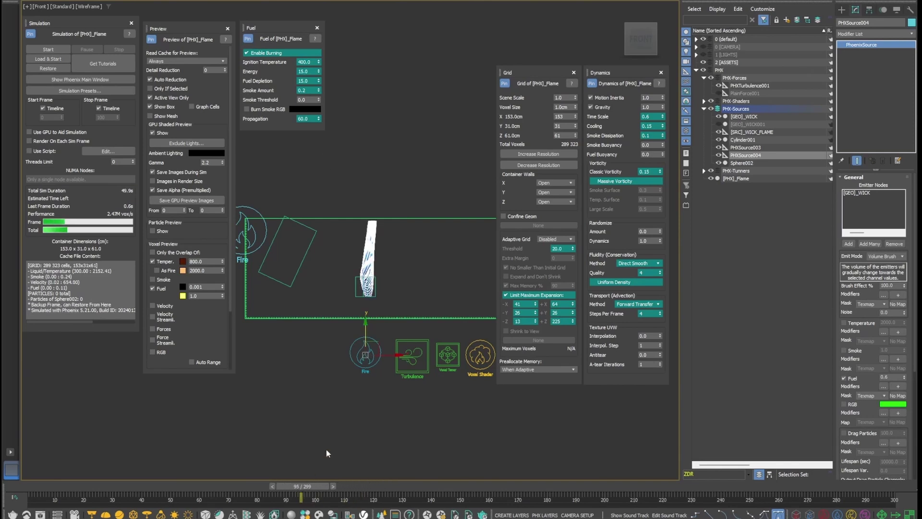
scroll(370, 257, "up", 3)
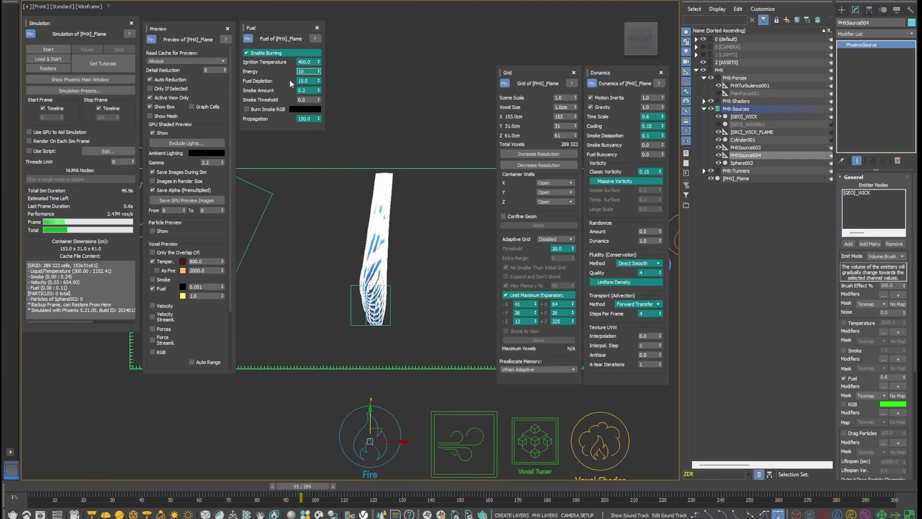
left_click(55, 47)
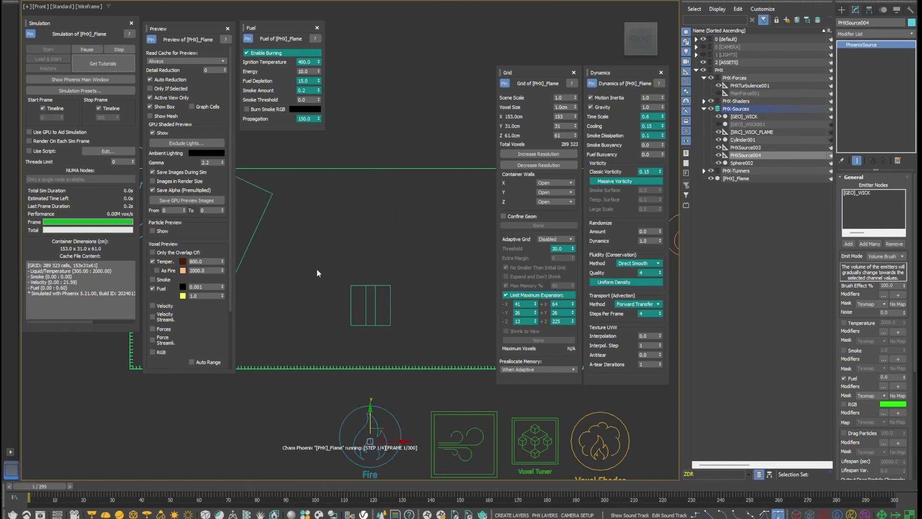
scroll(374, 287, "down", 2)
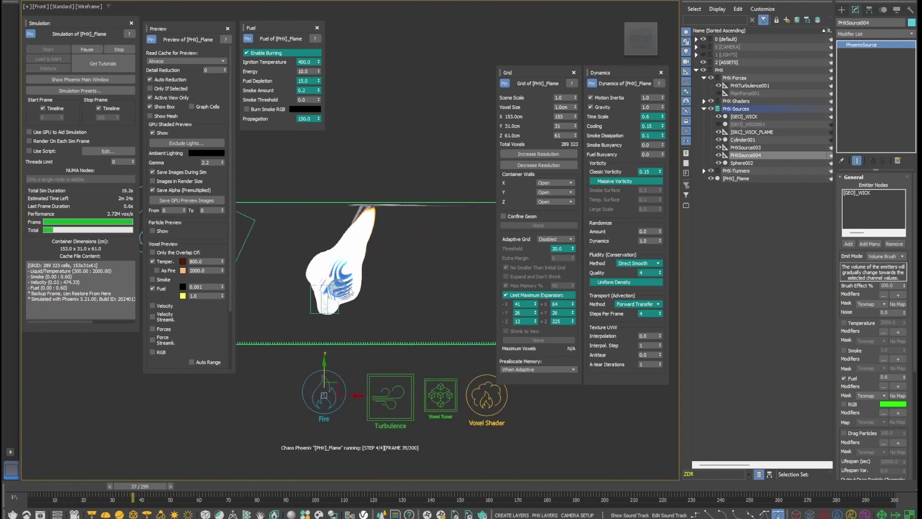
left_click(123, 49)
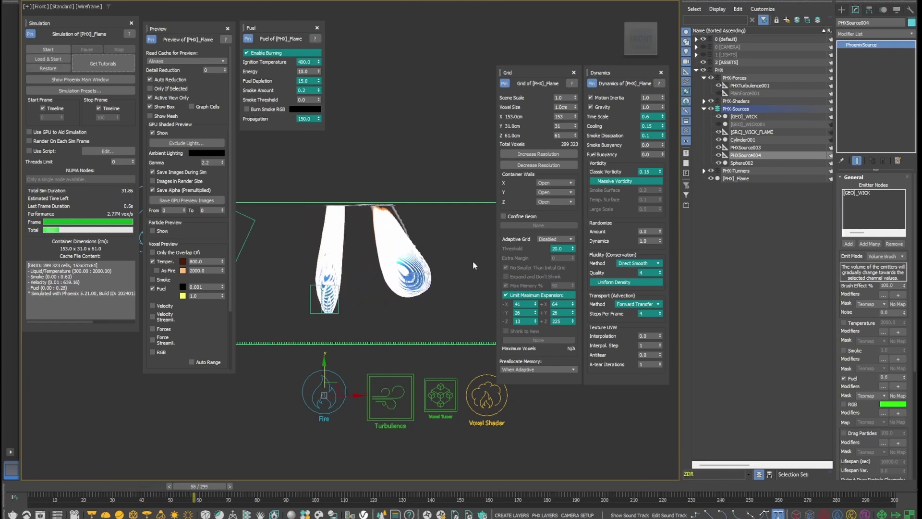
- Set the Adaptive Grid to Temperature and close the floating Grid and Dynamics rollouts
left_click(554, 239)
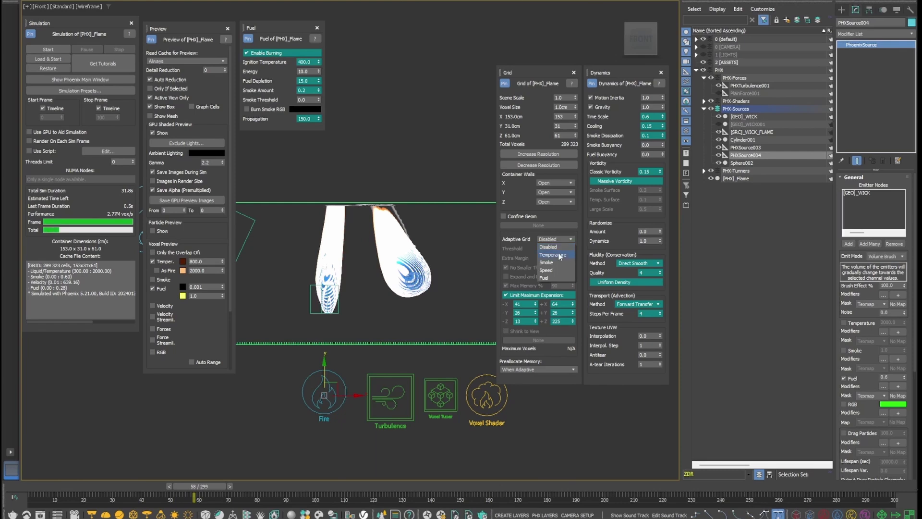
left_click(557, 255)
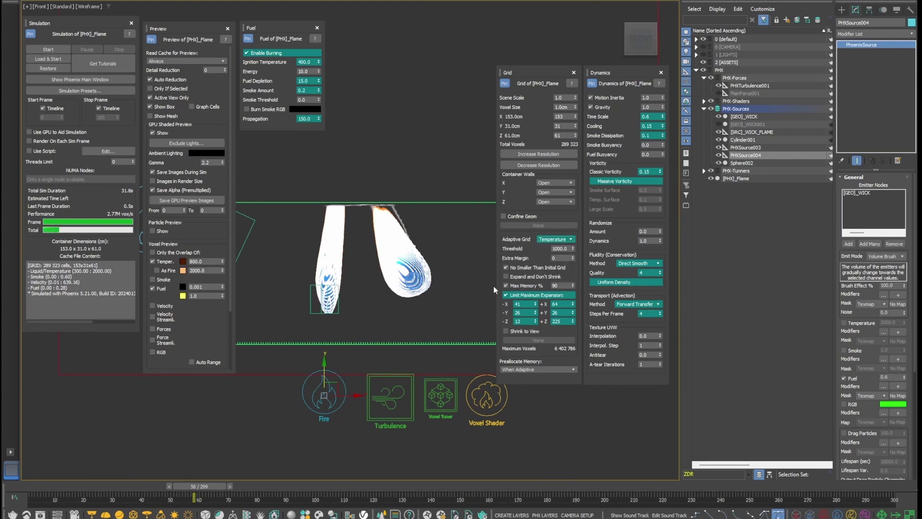
left_click(574, 72)
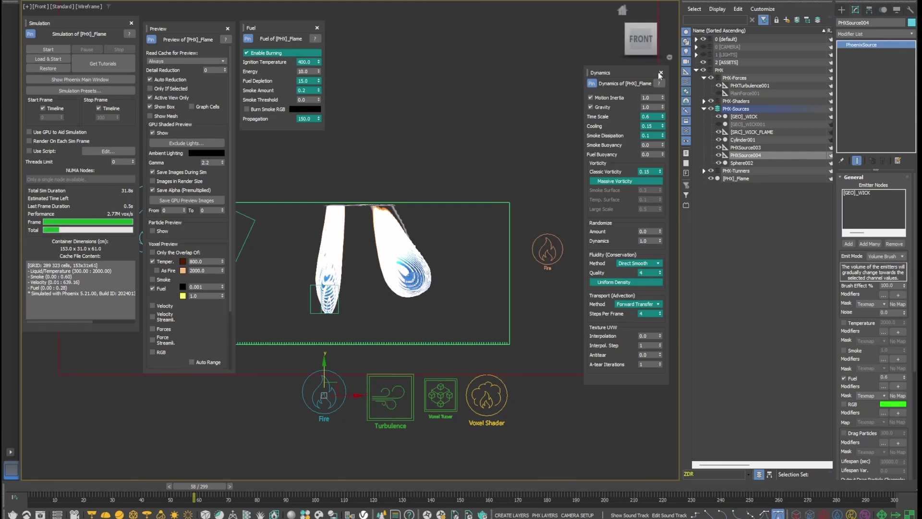
left_click(660, 72)
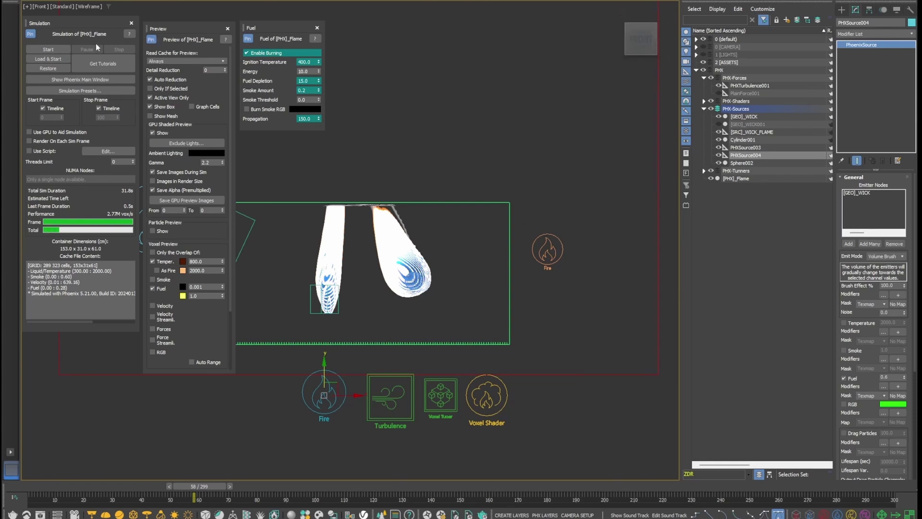
- Run the simulation with the adaptive grid and render test frames of the moving flame and wick at about frames 30, 60 and 91
left_click(47, 49)
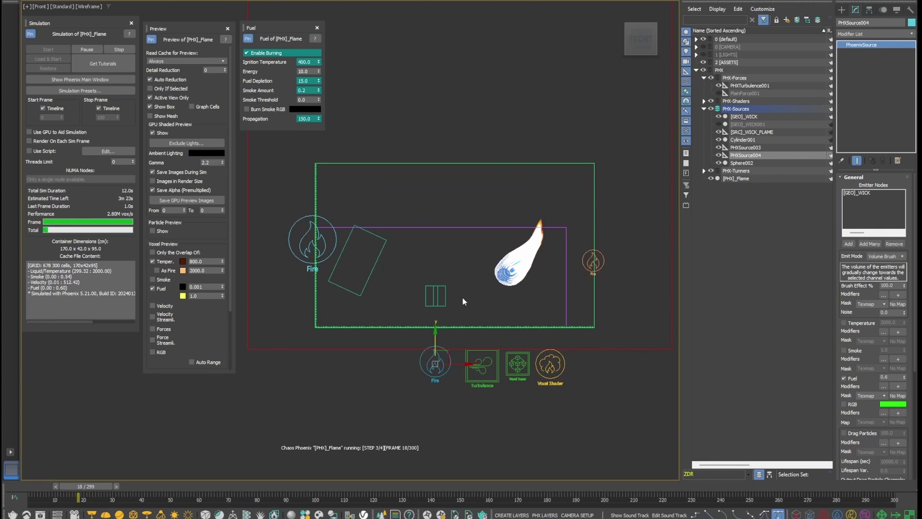
left_click(506, 436)
key("shift+q")
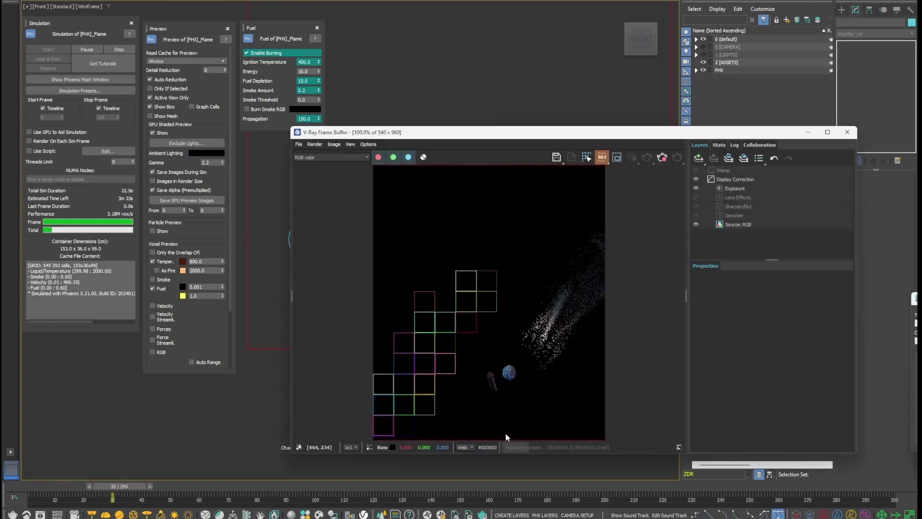
left_click_drag(567, 134, 786, 126)
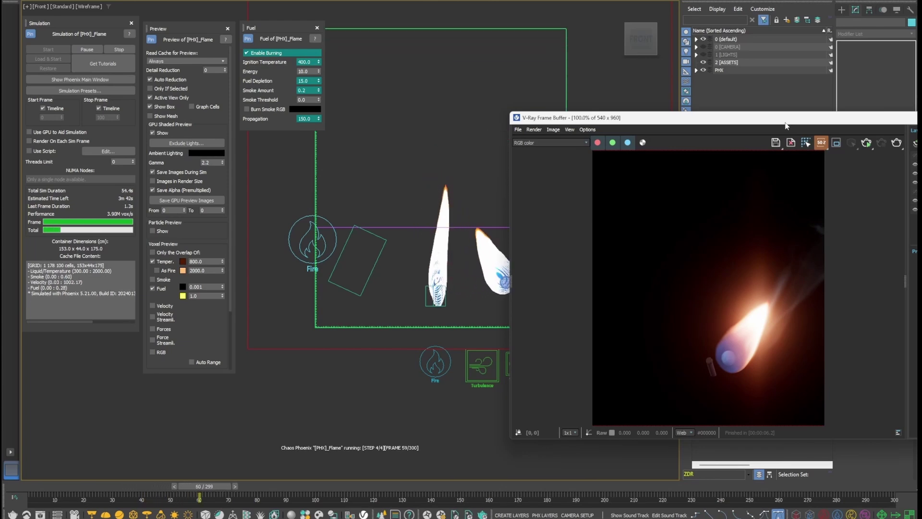
left_click(898, 143)
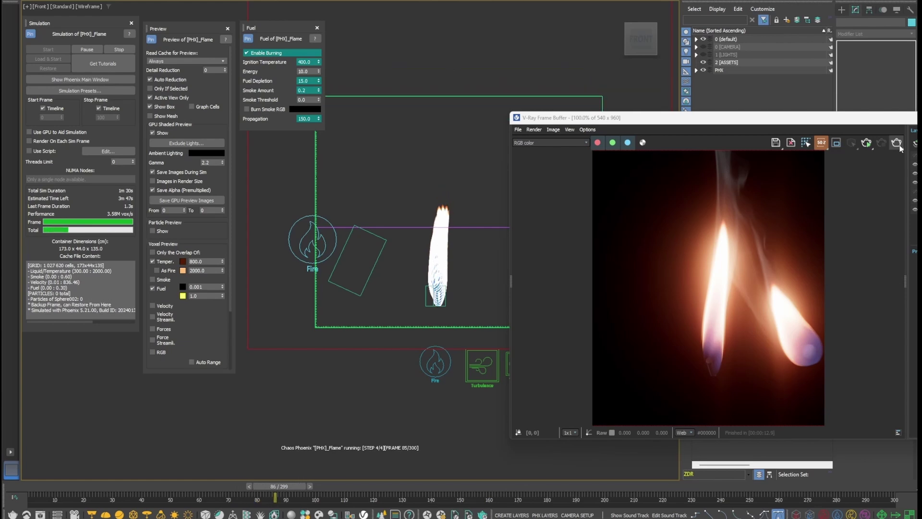
left_click(896, 143)
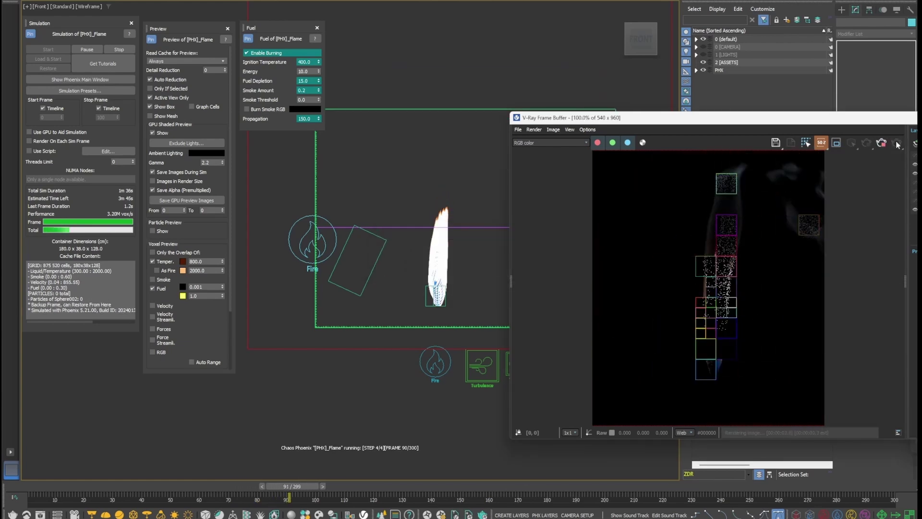
- Enlarge the V-Ray Frame Buffer and render a larger image of the burning wick at about frame 98
left_click_drag(804, 123, 464, 62)
left_click(482, 83)
left_click_drag(741, 378, 842, 477)
left_click(662, 82)
left_click_drag(170, 52, 18, 0)
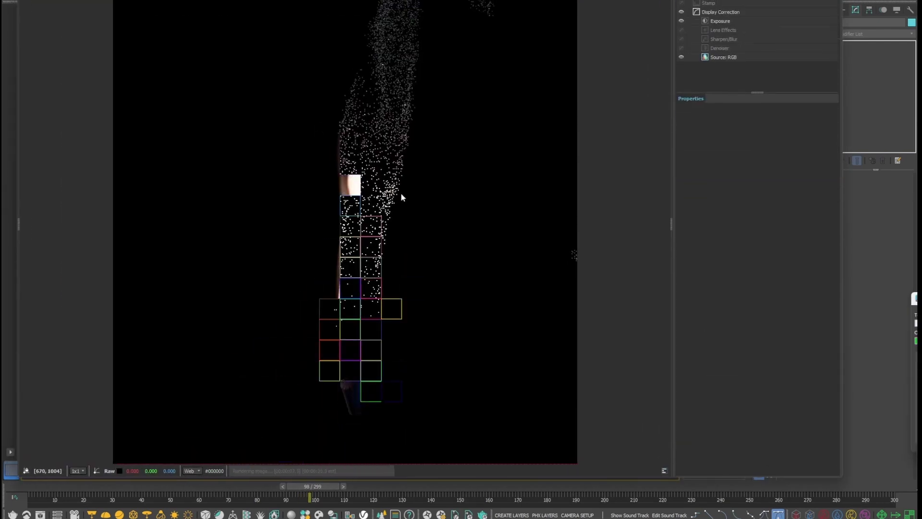